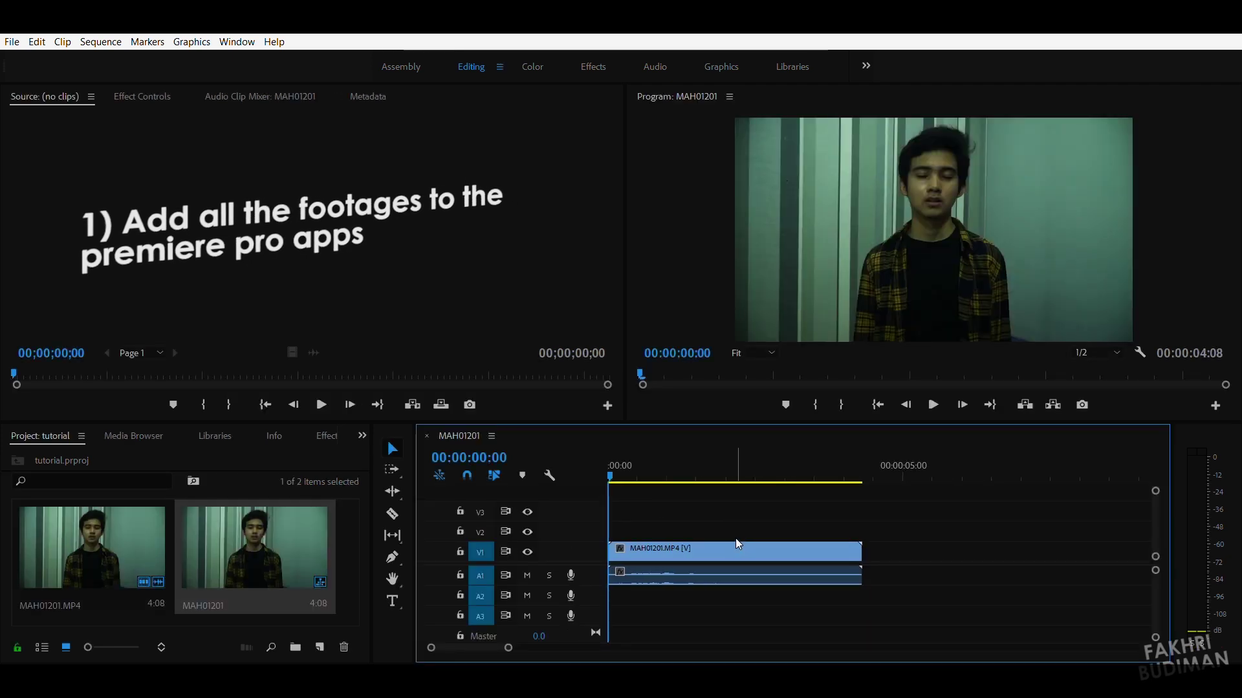
Load MAH01201.MP4 into the Source monitor and preview the start of the footage.
{"action": "left_click", "coordinate": [142, 97]}
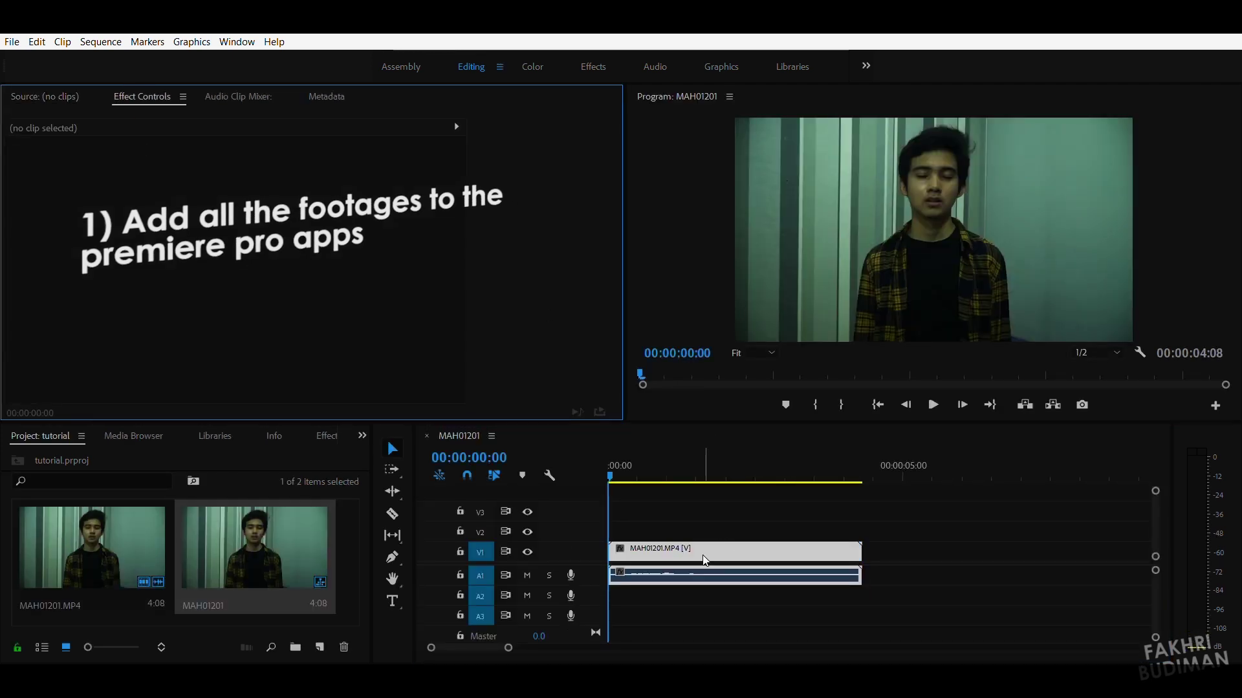
{"action": "double_click", "coordinate": [691, 569]}
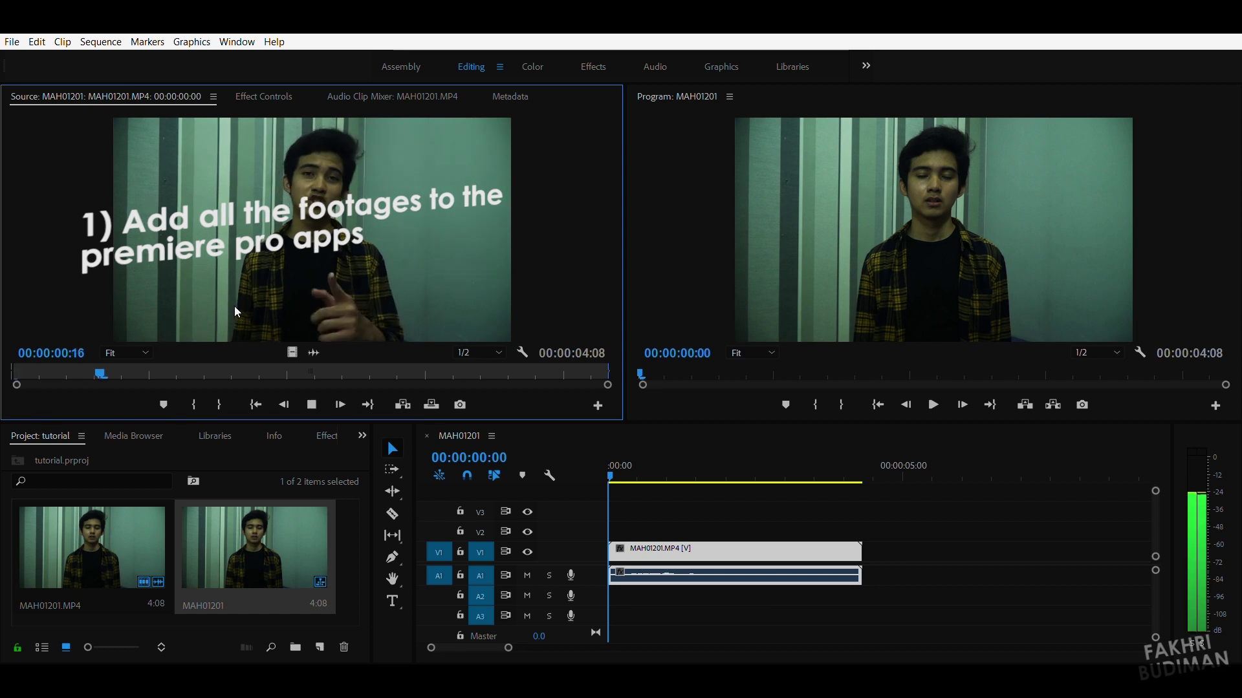
{"action": "left_click_drag", "start_coordinate": [157, 372], "coordinate": [57, 373]}
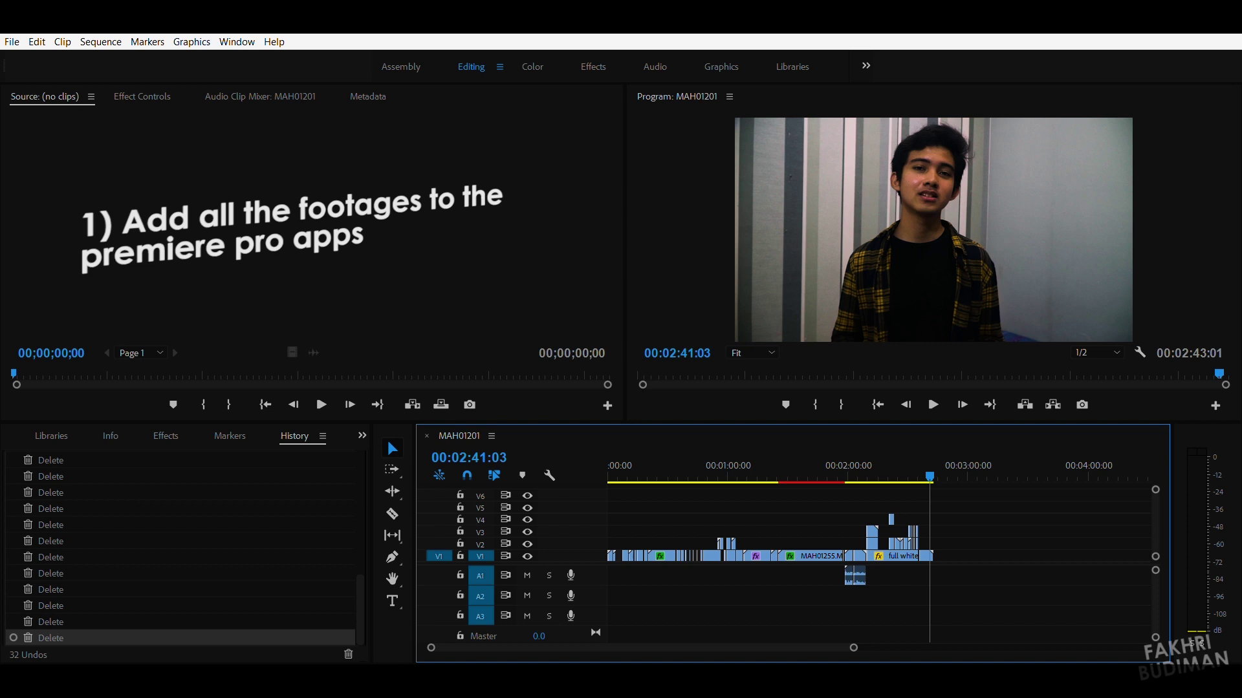
Delete the unwanted A1 audio clips and play the sequence from the start.
{"action": "left_click_drag", "start_coordinate": [884, 586], "coordinate": [809, 570]}
{"action": "key", "text": "Delete"}
{"action": "key", "text": "Home"}
{"action": "key", "text": "space"}
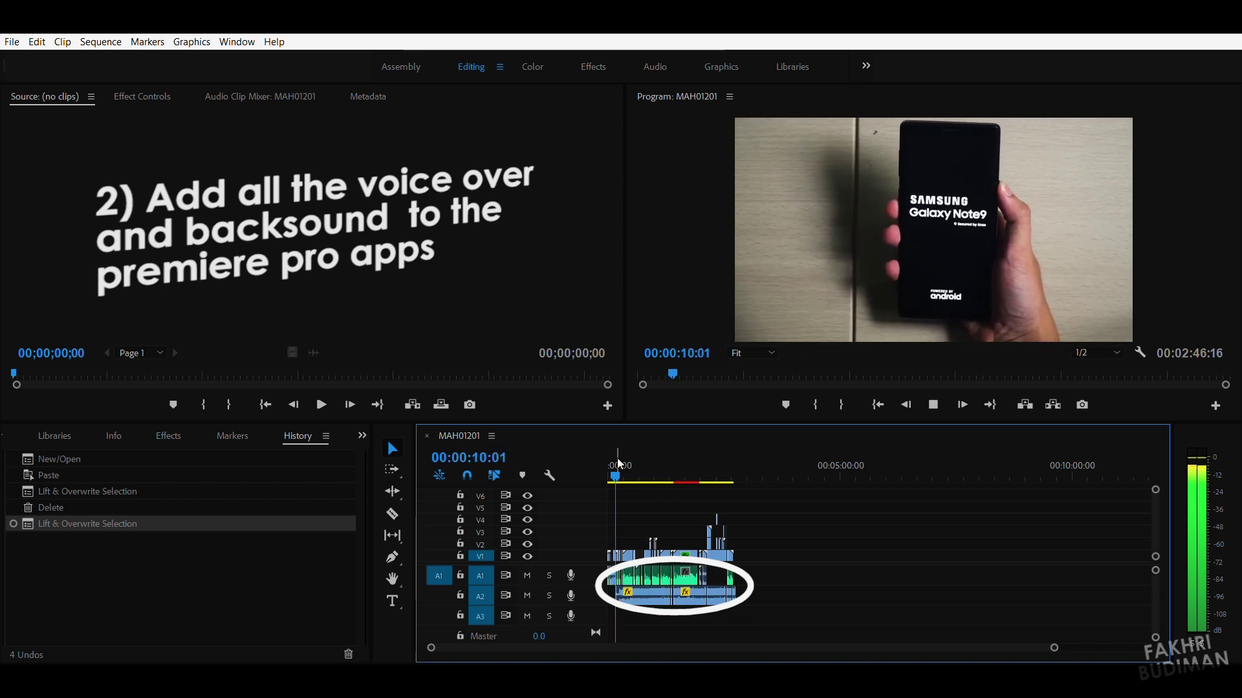
Replay the sequence from the start, then zoom the timeline and park the playhead at 00:00:03:00.
{"action": "left_click", "coordinate": [619, 465]}
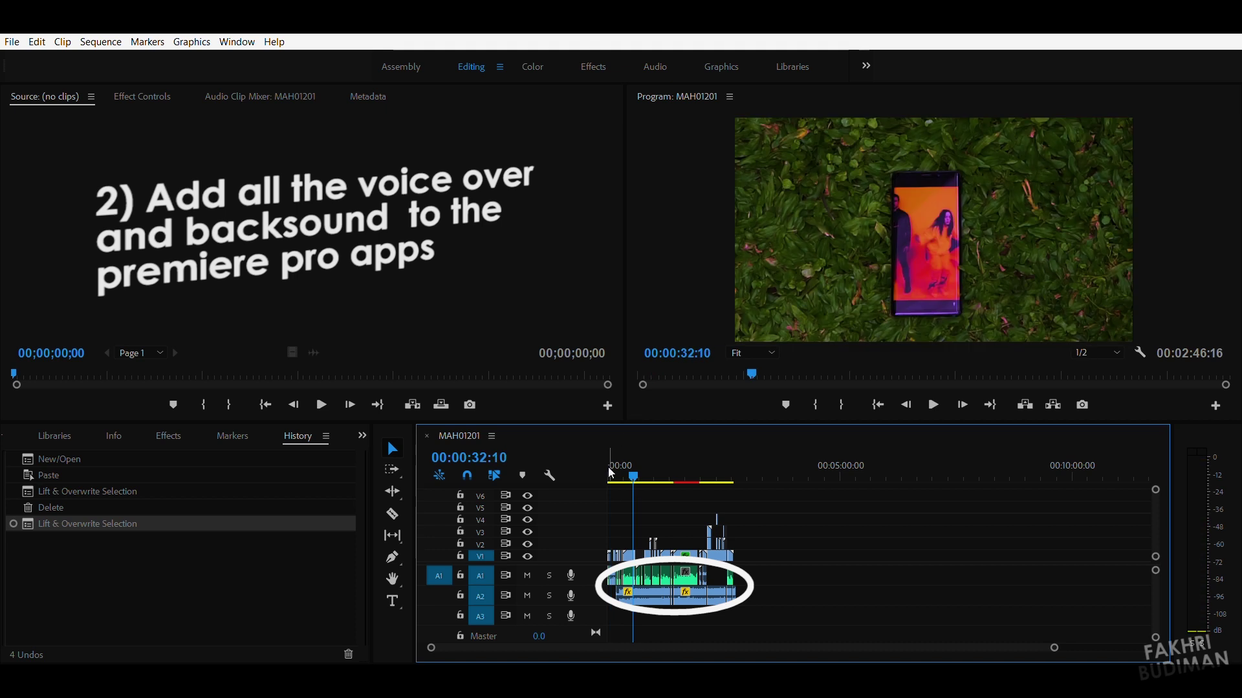
{"action": "left_click", "coordinate": [611, 474]}
{"action": "key", "text": "space"}
{"action": "left_click_drag", "start_coordinate": [620, 462], "coordinate": [557, 553]}
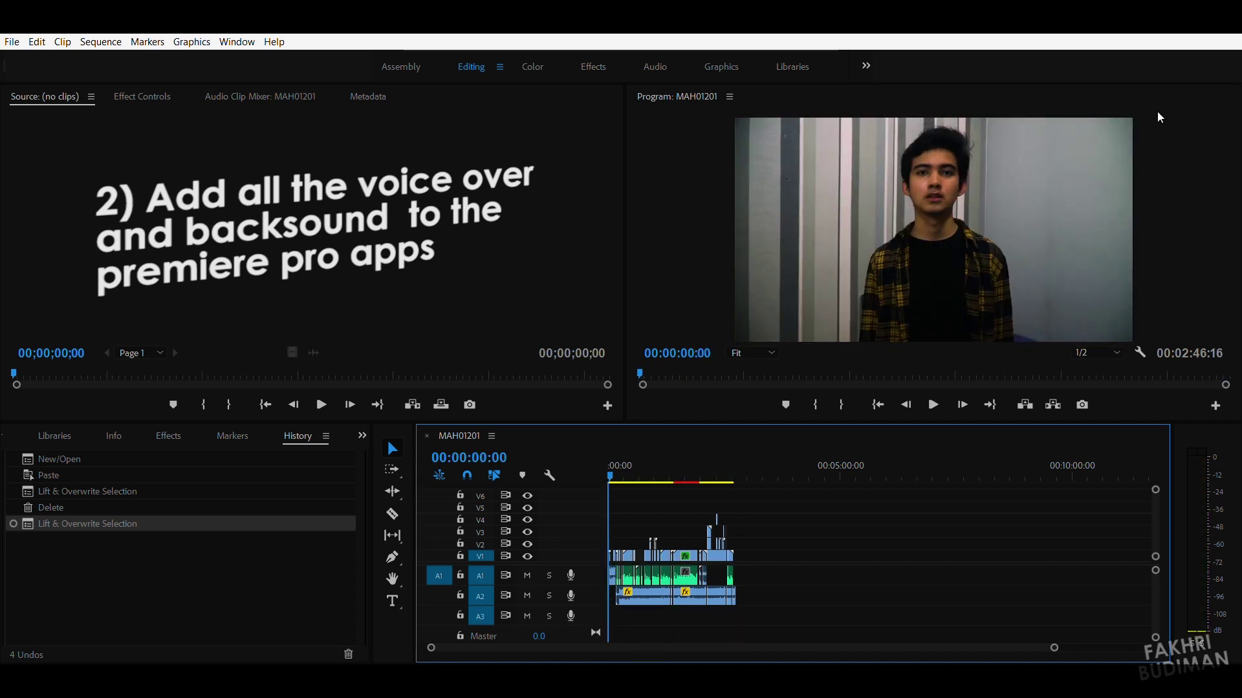
{"action": "key", "text": "backslash"}
{"action": "left_click_drag", "start_coordinate": [738, 489], "coordinate": [770, 495]}
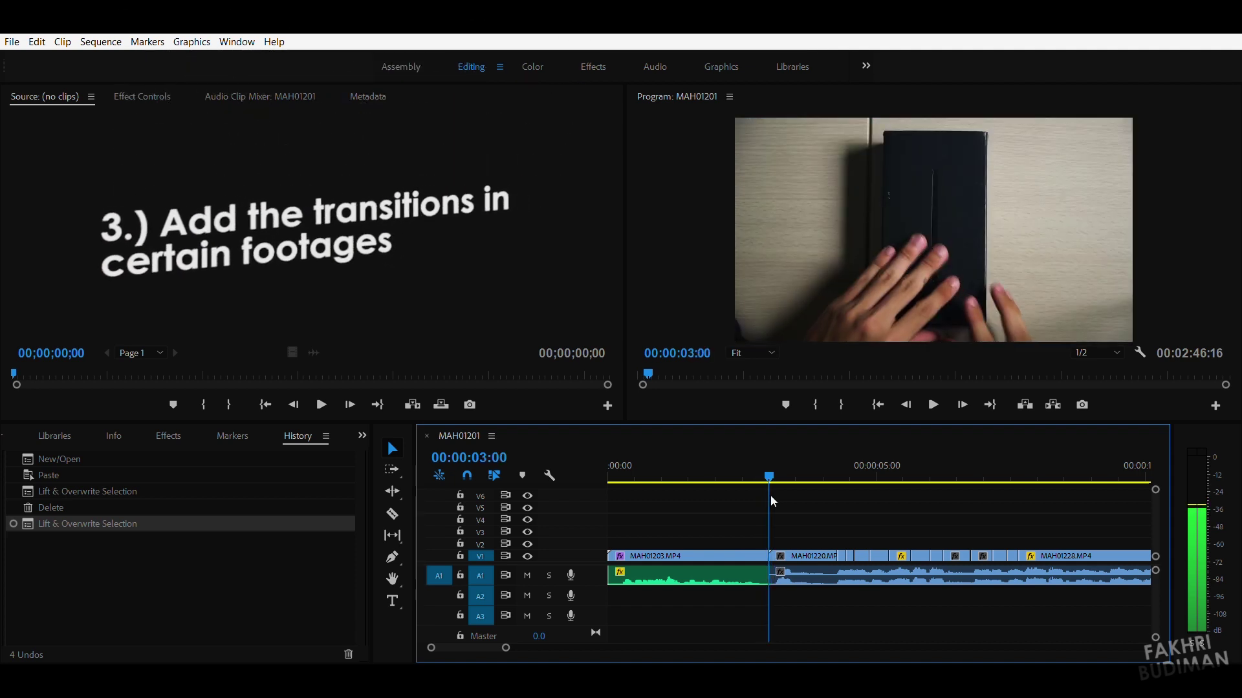
Show Effects > Presets > 10 Free Smooth Transition Pack 1 and step the playhead to 00:00:02:20.
{"action": "left_click_drag", "start_coordinate": [518, 642], "coordinate": [450, 648]}
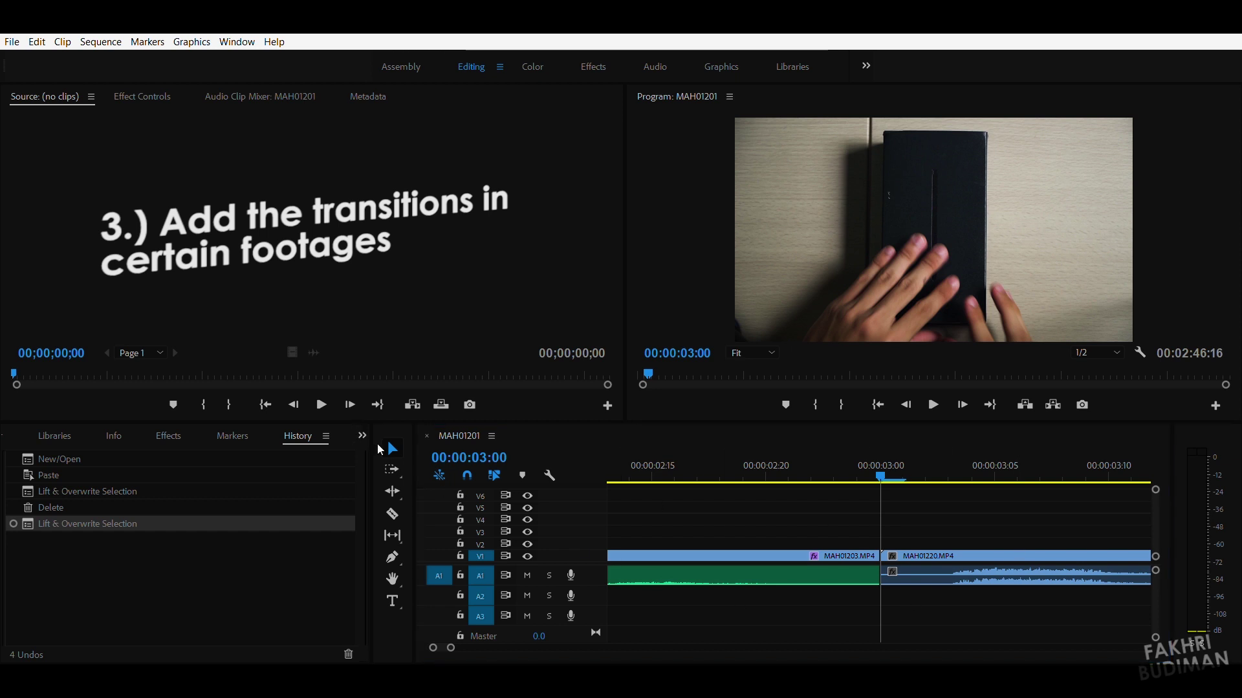
{"action": "key", "text": "shift+7"}
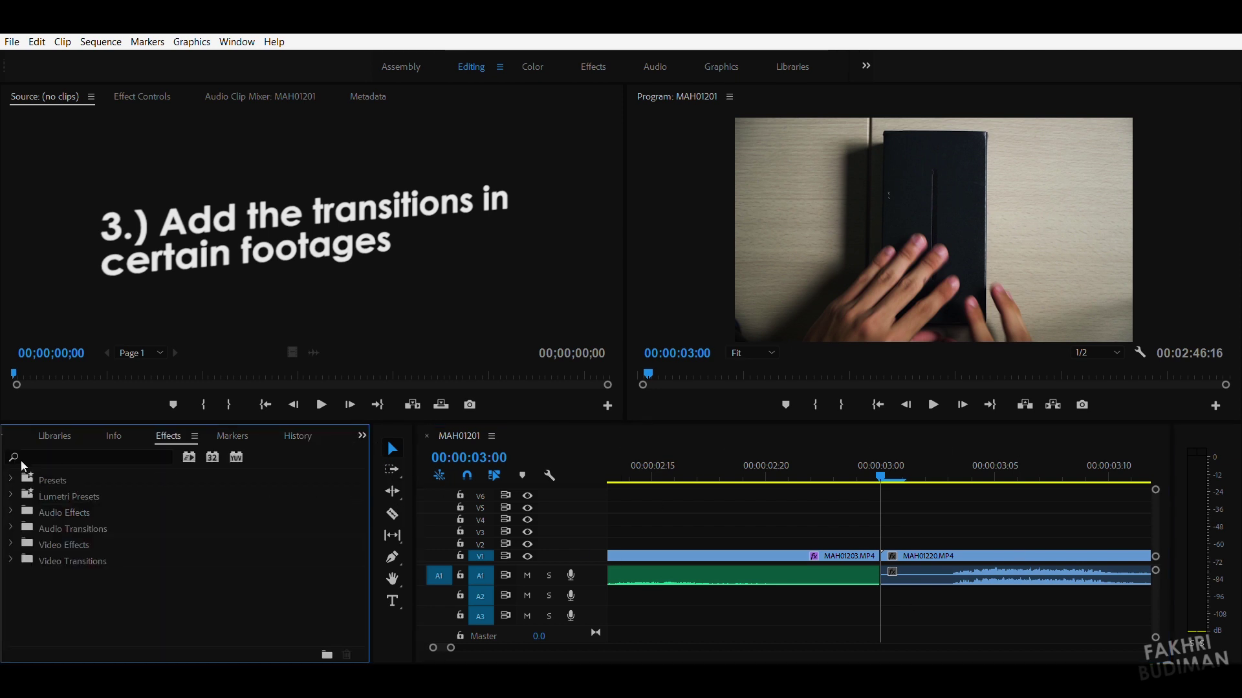
{"action": "left_click", "coordinate": [13, 479]}
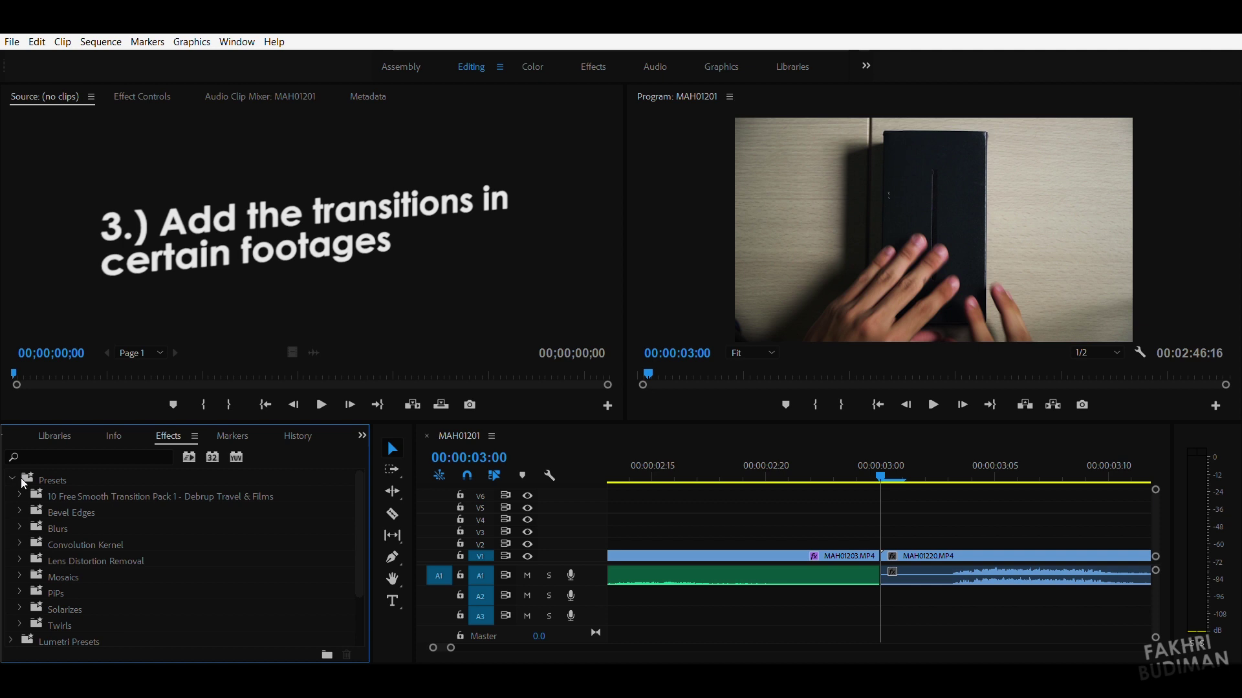
{"action": "left_click", "coordinate": [19, 496]}
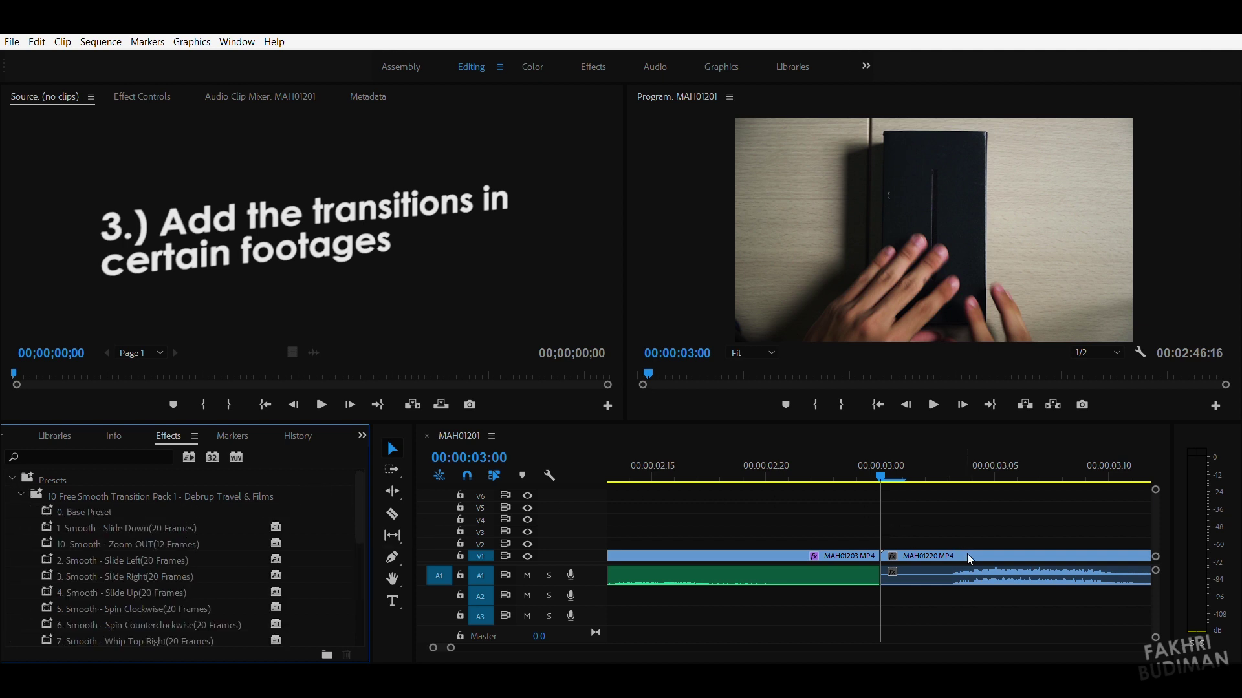
{"action": "left_click", "coordinate": [933, 502]}
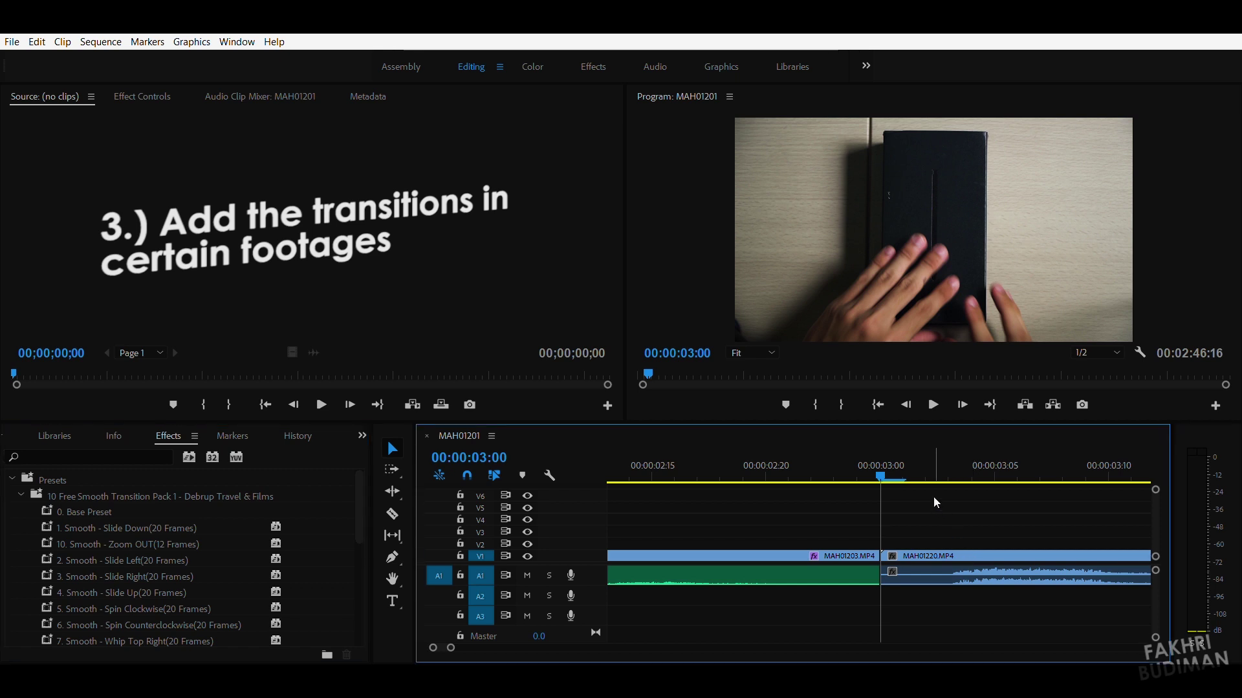
{"action": "key", "text": "shift+Left"}
{"action": "key", "text": "shift+Left"}
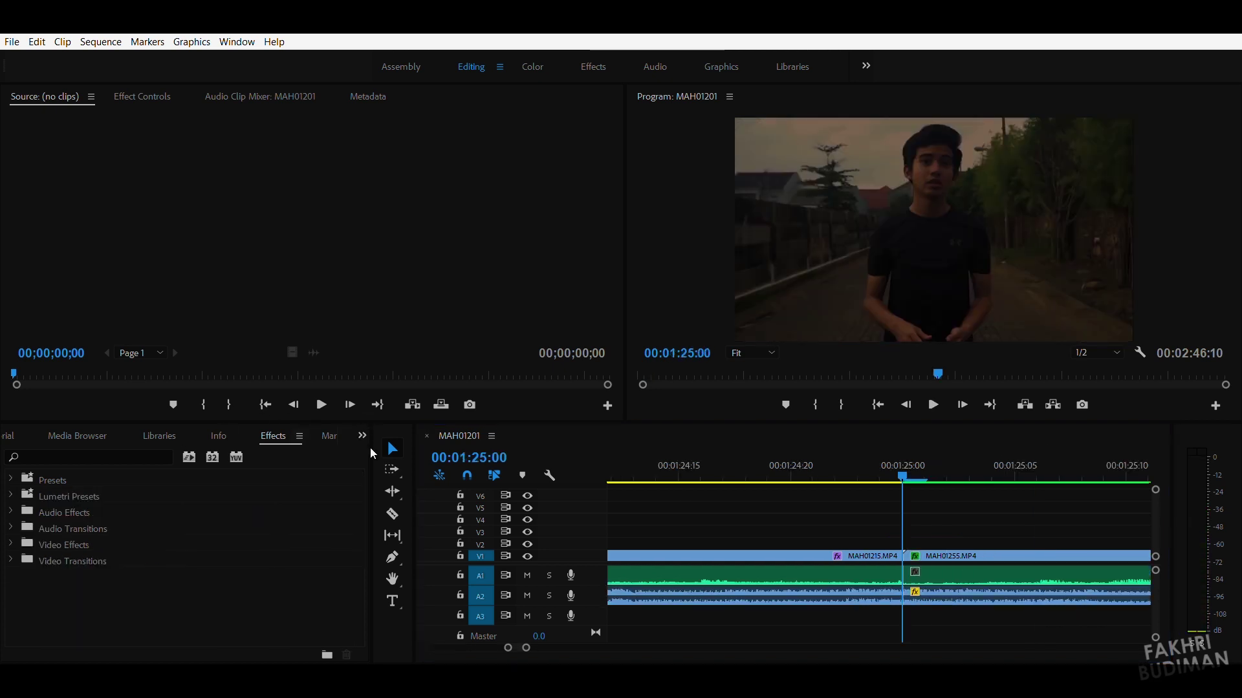
Razor-cut V1 near 00:01:24:20 and place an adjustment layer on V2 over the MAH01215/MAH01255 cut.
{"action": "left_click", "coordinate": [392, 515]}
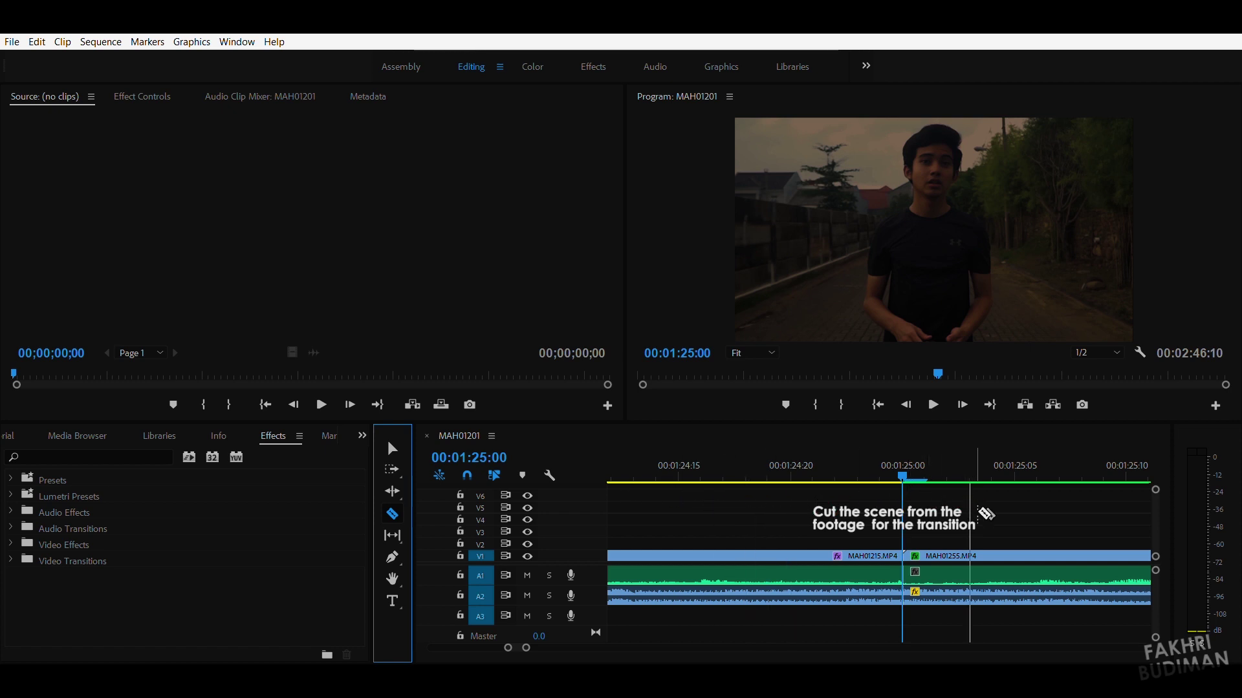
{"action": "key", "text": "v"}
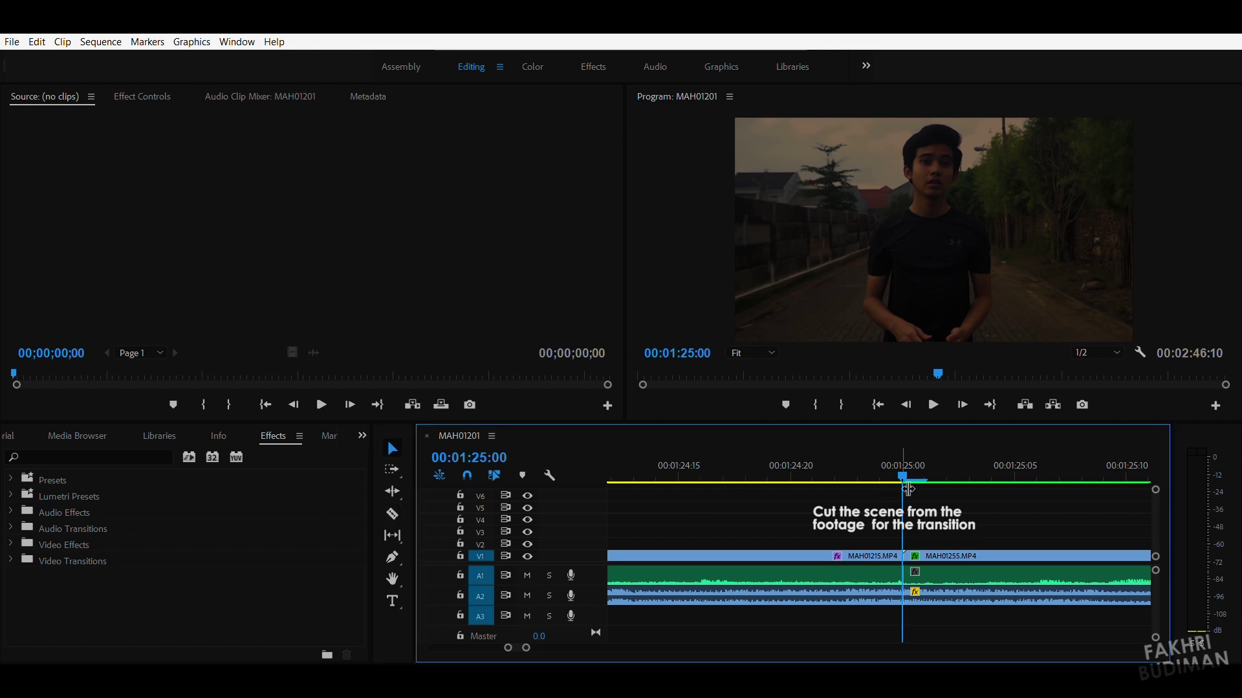
{"action": "left_click_drag", "start_coordinate": [907, 462], "coordinate": [791, 466]}
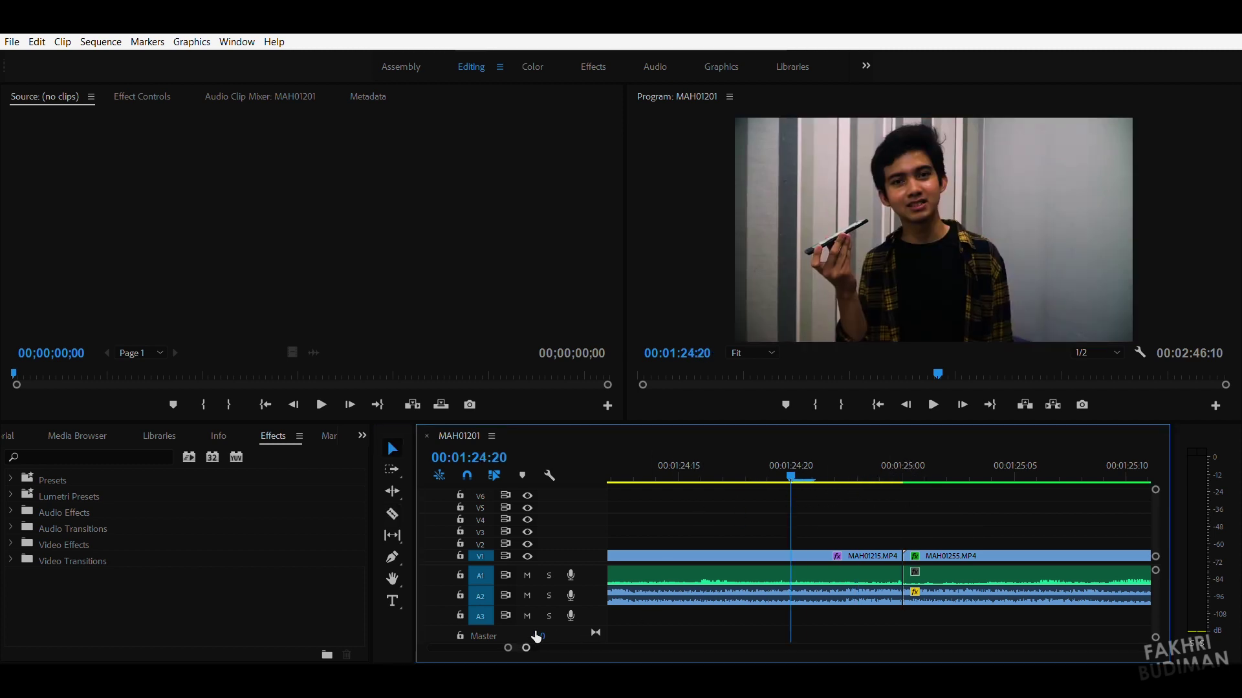
{"action": "left_click_drag", "start_coordinate": [526, 647], "coordinate": [877, 648]}
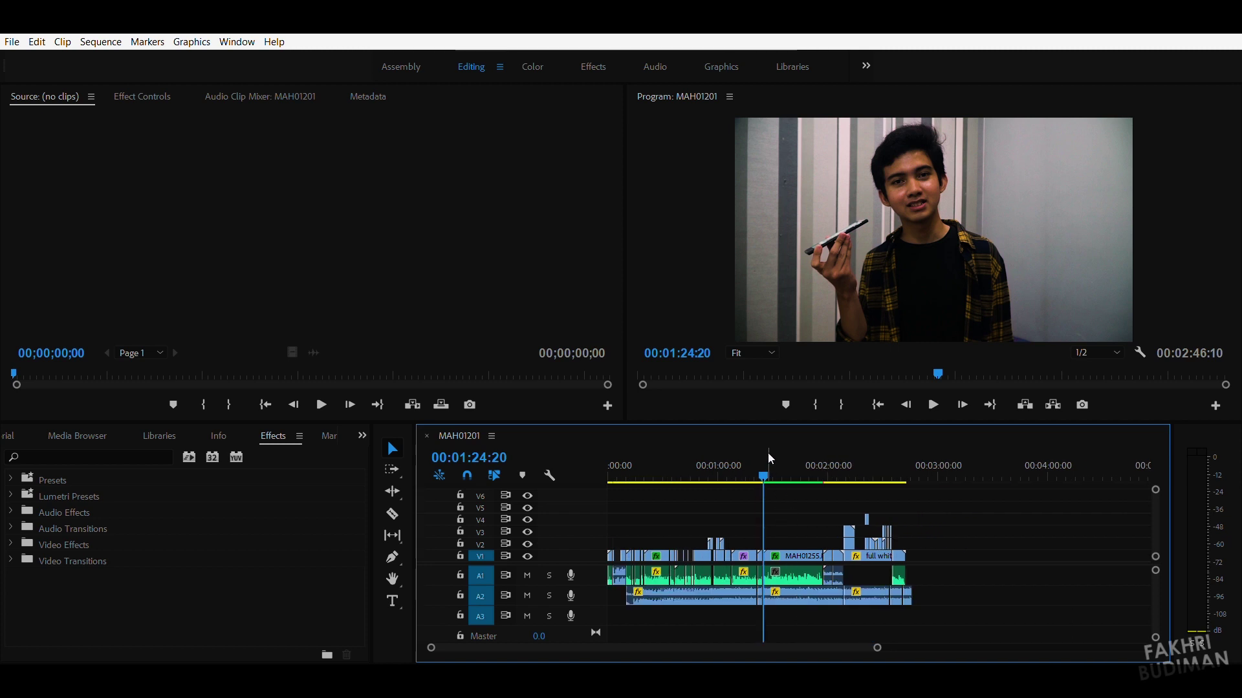
{"action": "left_click_drag", "start_coordinate": [773, 476], "coordinate": [762, 477]}
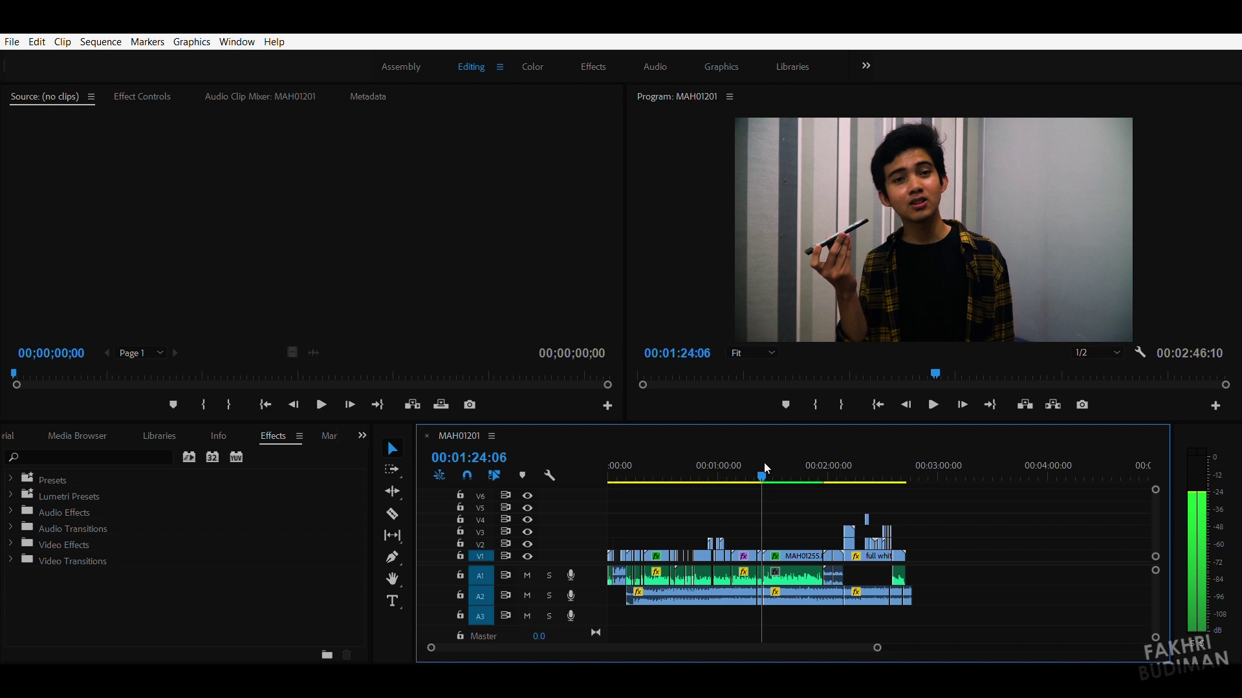
{"action": "left_click_drag", "start_coordinate": [877, 647], "coordinate": [563, 648]}
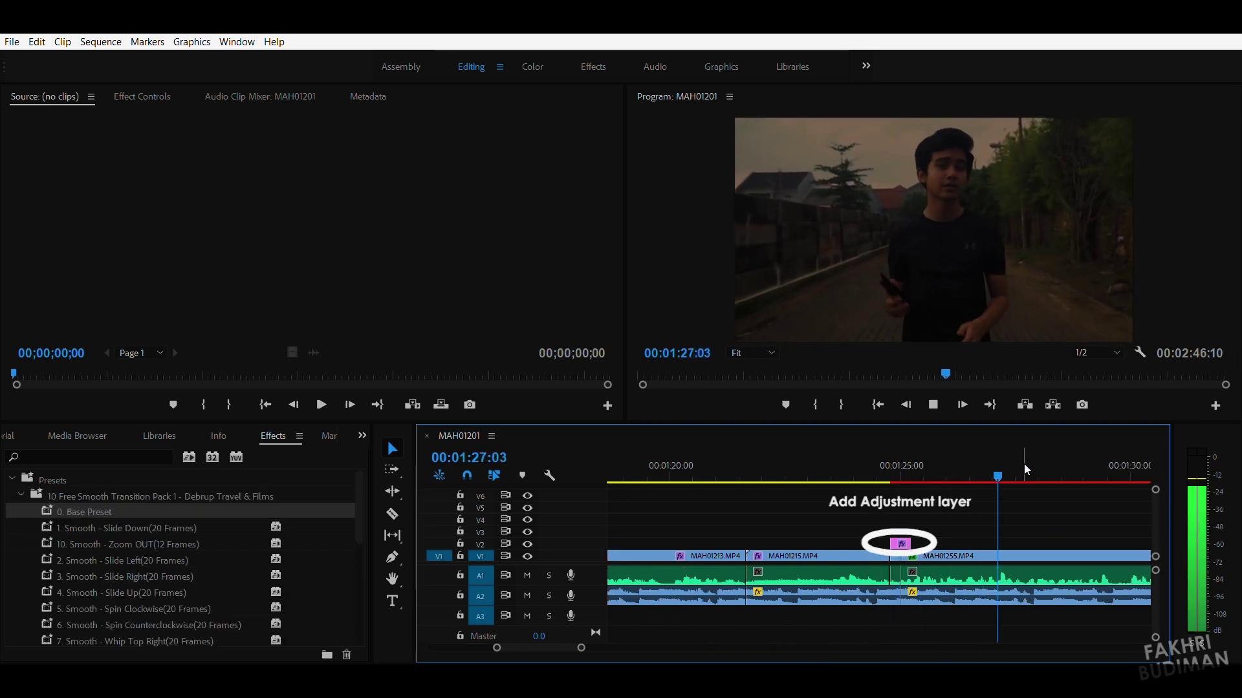
Preview the new cut, then add Title 03 on V3 at 00:00:23:00 over the phone-on-grass shot.
{"action": "key", "text": "space"}
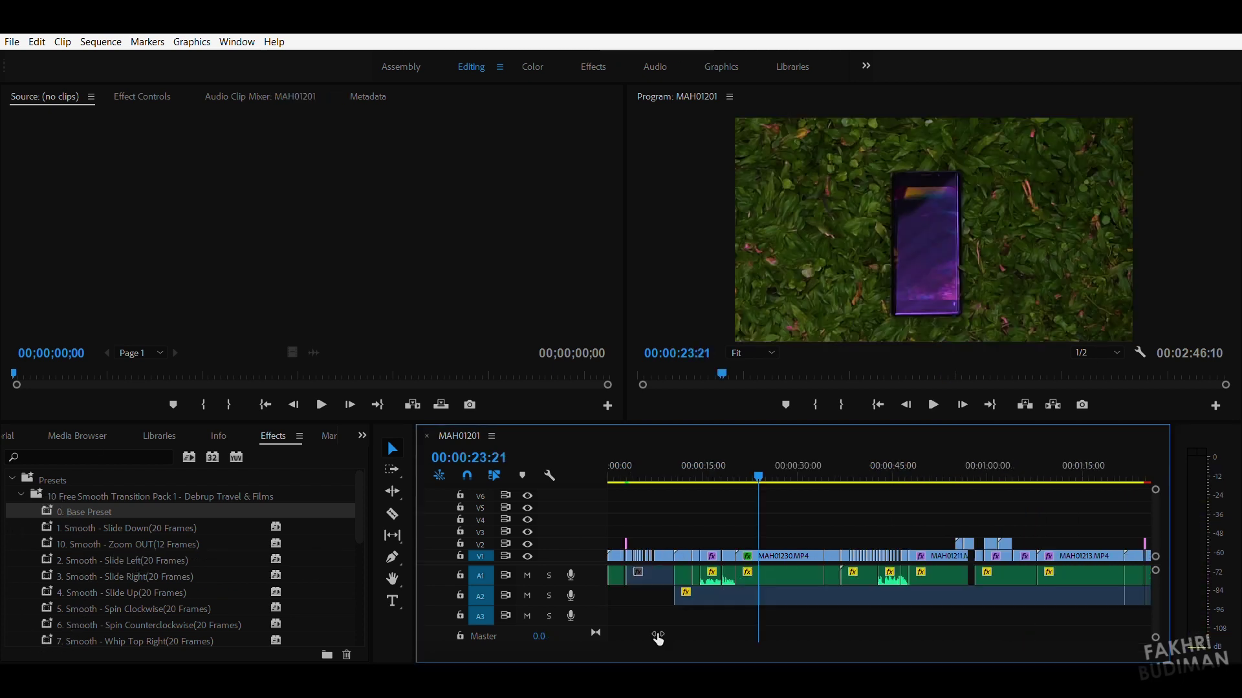
{"action": "left_click", "coordinate": [710, 475]}
{"action": "key", "text": "space"}
{"action": "key", "text": "equal"}
{"action": "key", "text": "equal"}
{"action": "key", "text": "equal"}
{"action": "left_click_drag", "start_coordinate": [851, 488], "coordinate": [843, 476]}
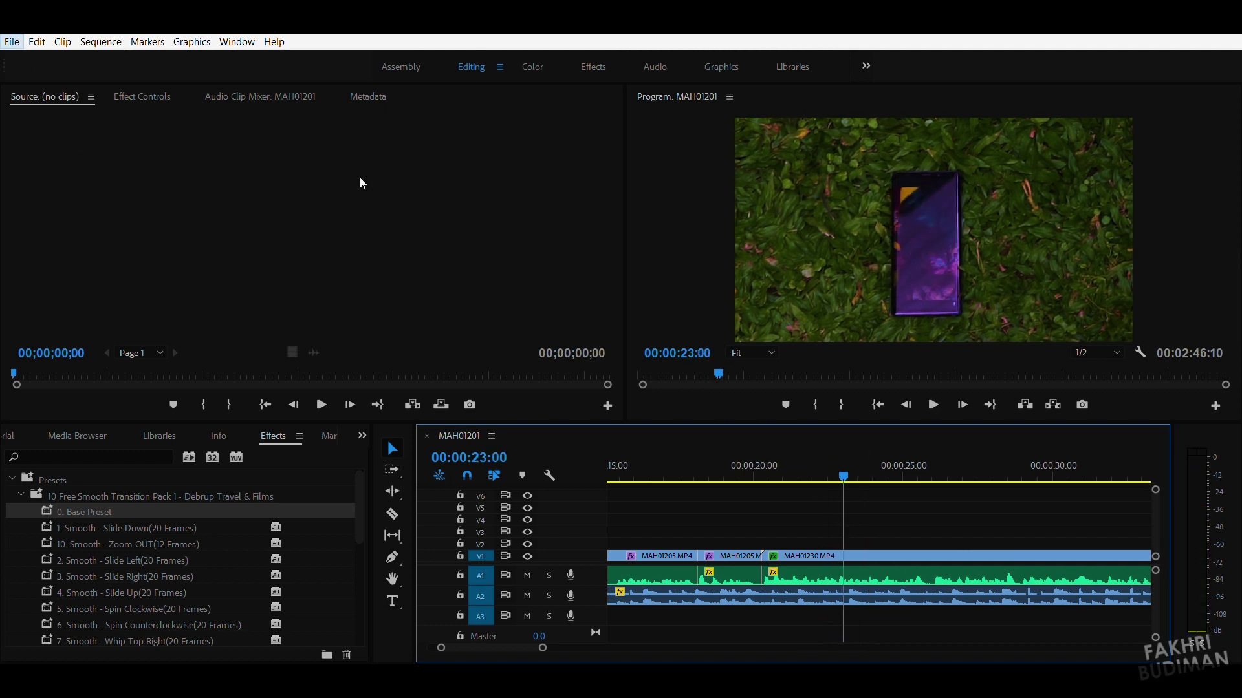
{"action": "left_click", "coordinate": [172, 348]}
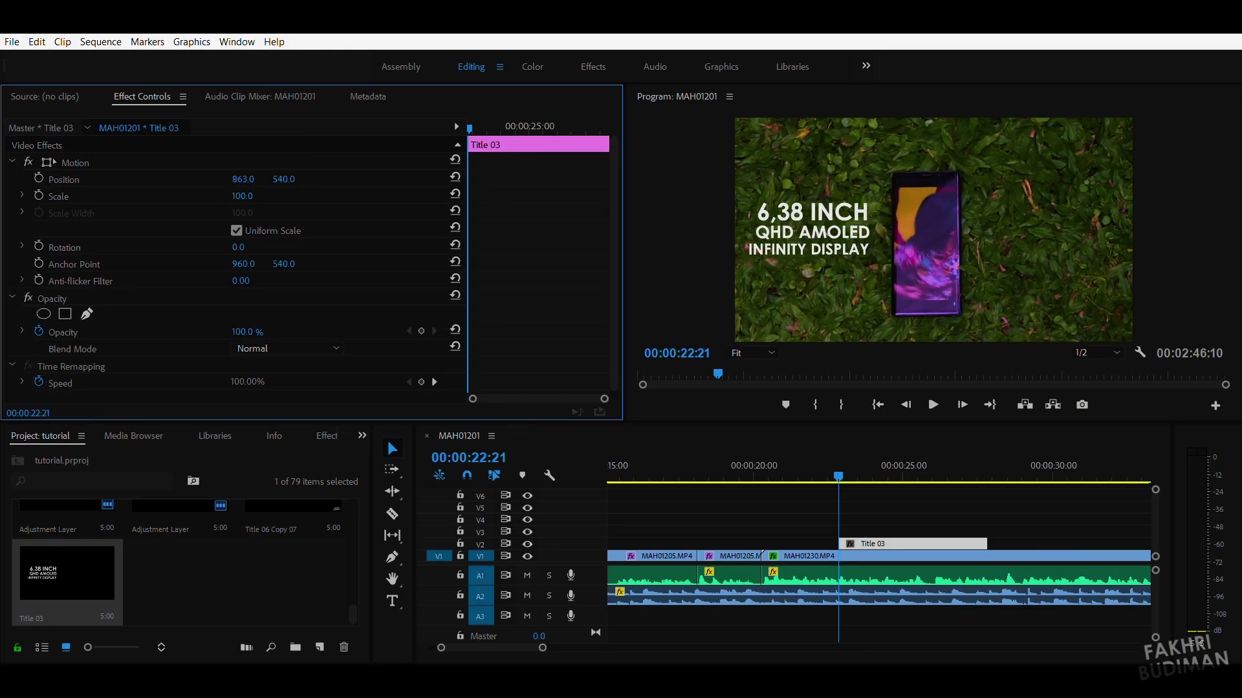
Keyframe Title 03's X position from off-screen (1970) to 960 and ease the slide in.
{"action": "left_click", "coordinate": [244, 179]}
{"action": "type", "text": "1970"}
{"action": "key", "text": "Return"}
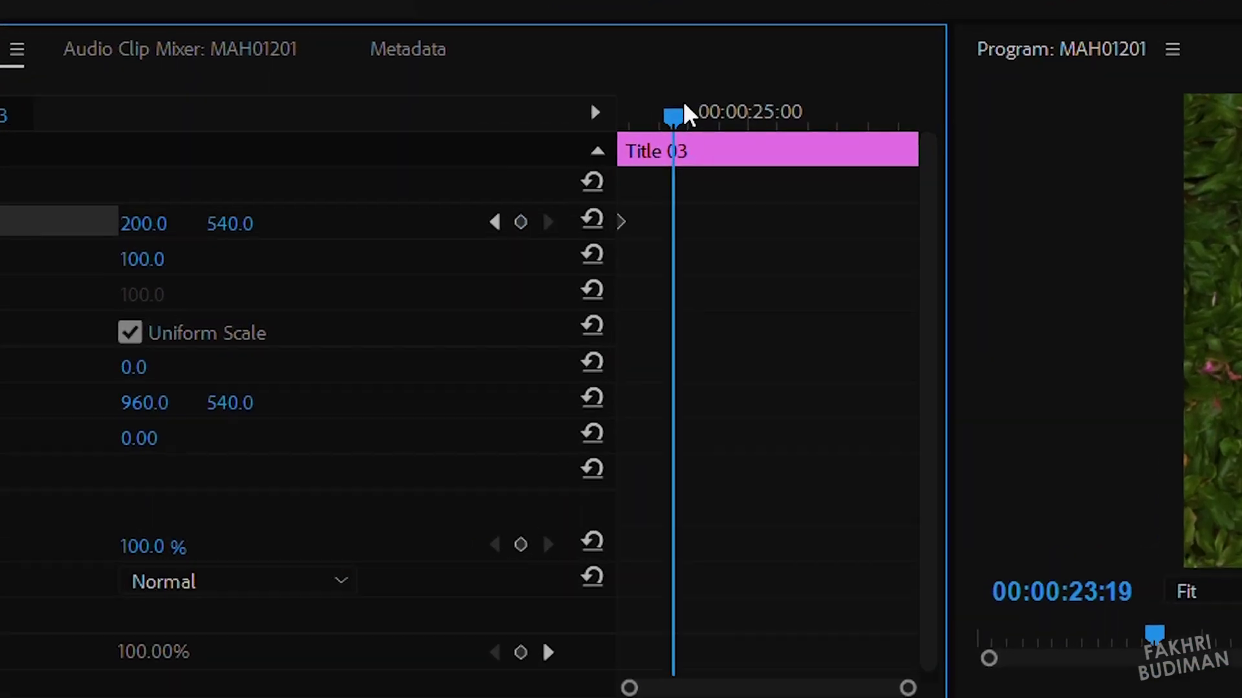
{"action": "type", "text": "00.0"}
{"action": "left_click", "coordinate": [244, 179]}
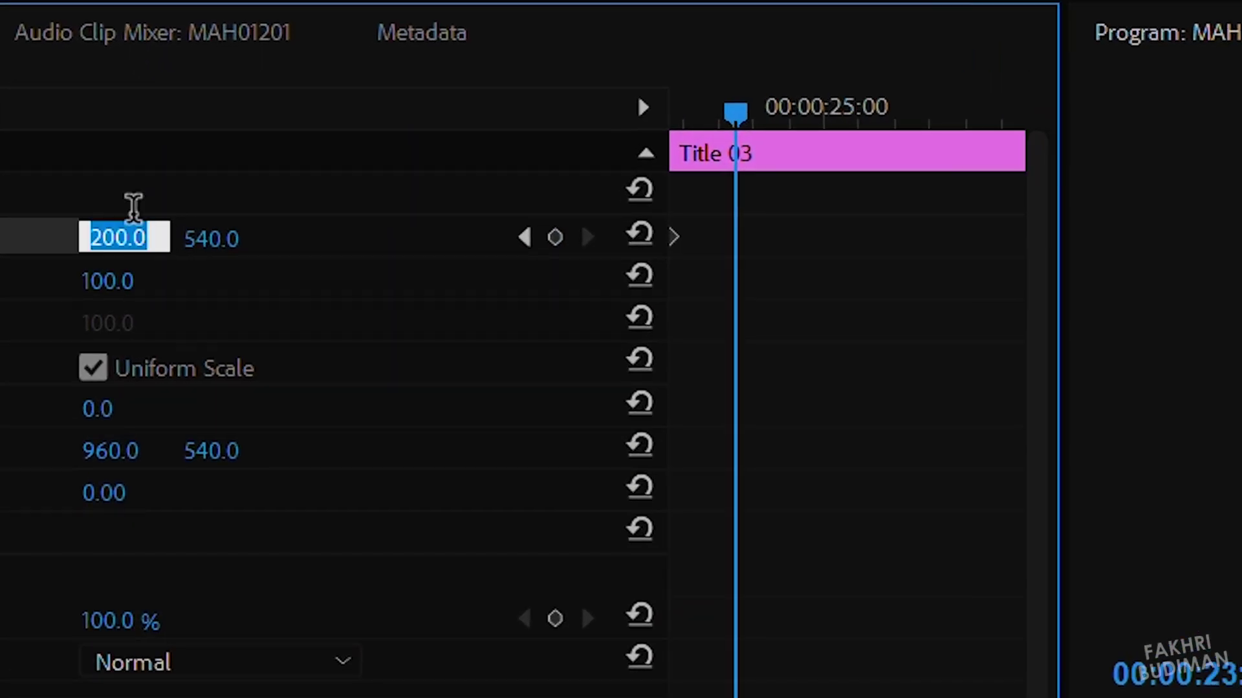
{"action": "type", "text": "960"}
{"action": "key", "text": "Return"}
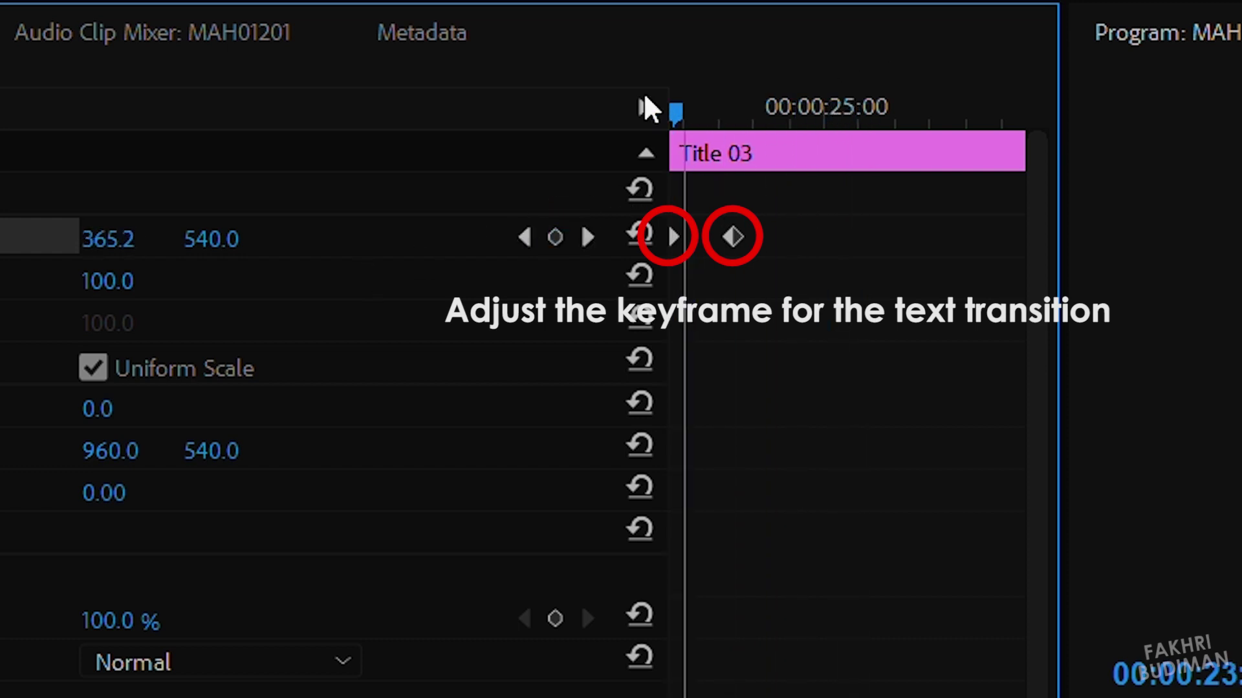
{"action": "left_click", "coordinate": [44, 208]}
{"action": "left_click_drag", "start_coordinate": [700, 327], "coordinate": [703, 330]}
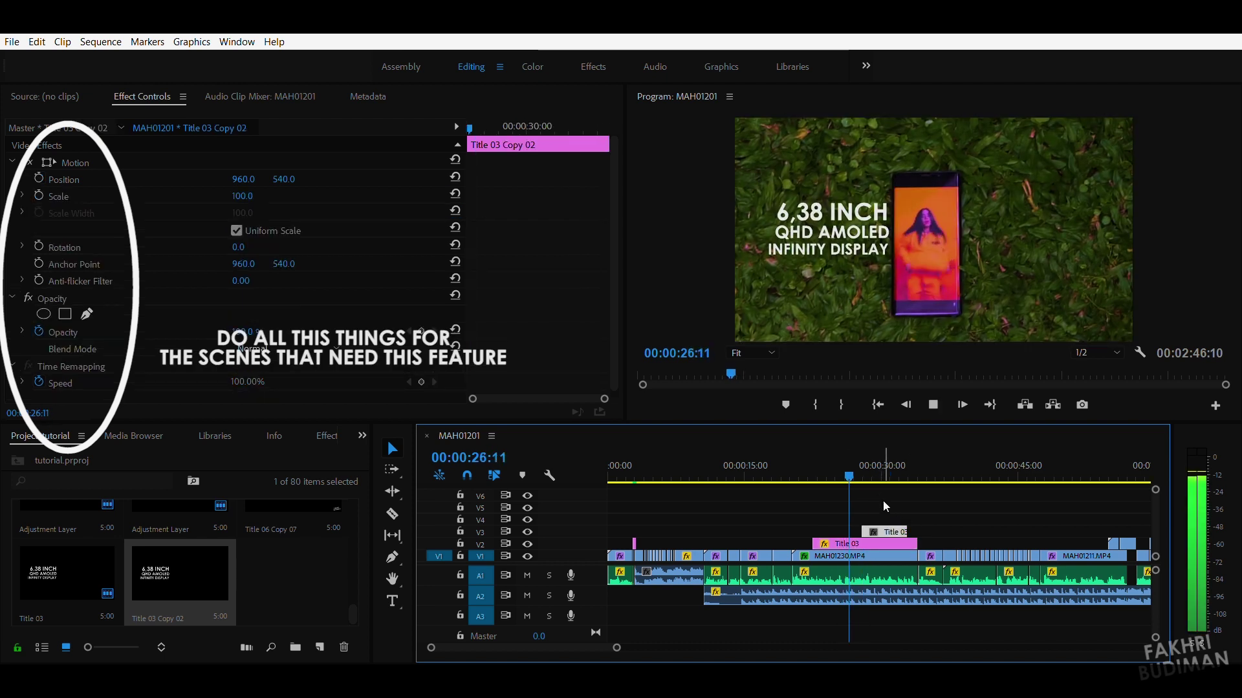
Drop Title 03 Copy 02 (METAL GLASS DESIGN) on V3, keyframe its X from 1773 to 960, and preview.
{"action": "left_click_drag", "start_coordinate": [896, 521], "coordinate": [896, 521]}
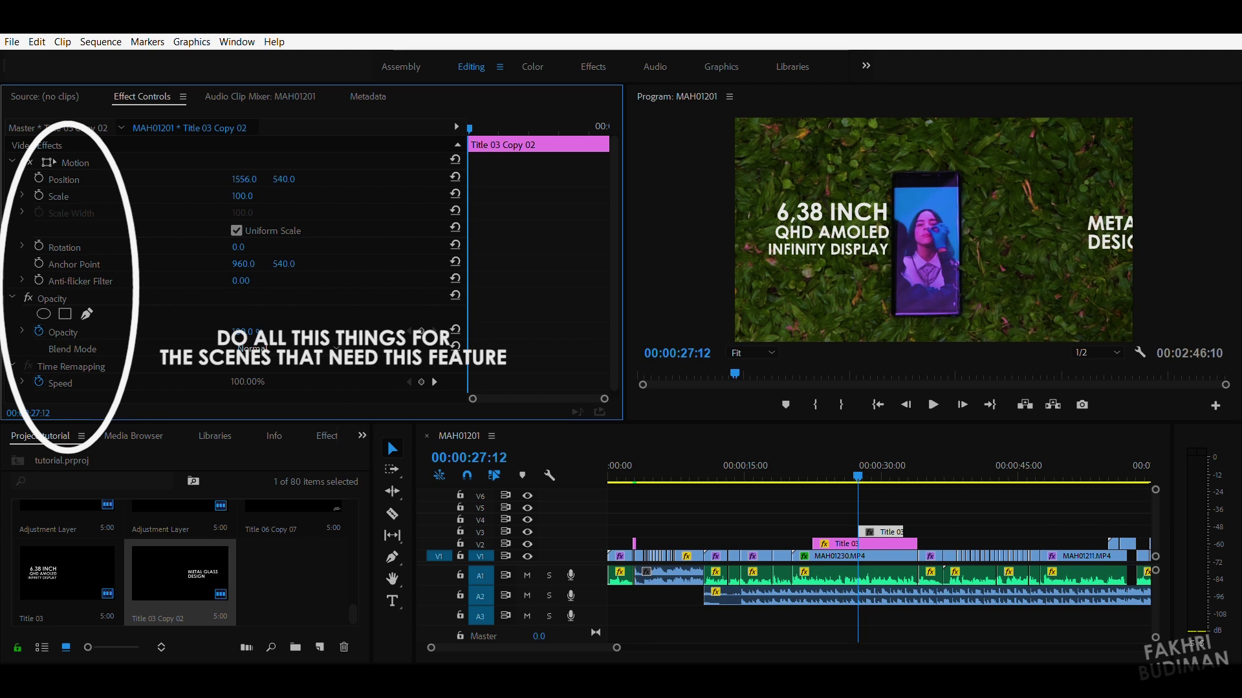
{"action": "left_click", "coordinate": [39, 179]}
{"action": "left_click", "coordinate": [484, 124]}
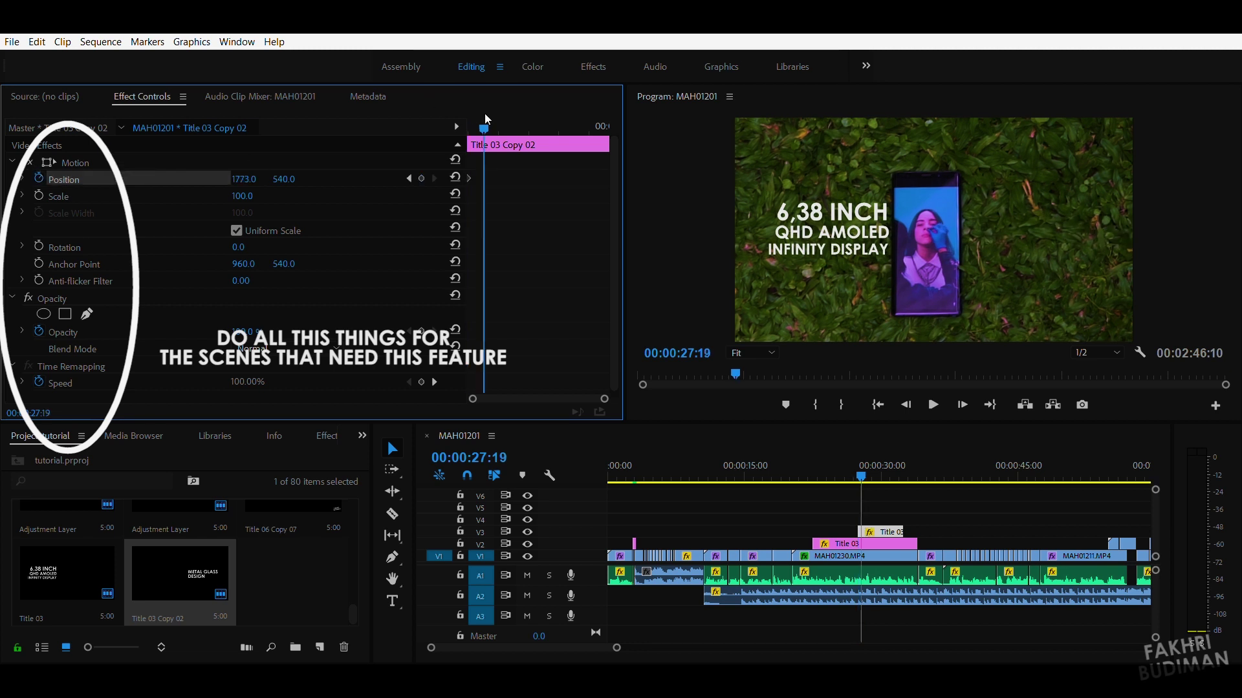
{"action": "type", "text": "0"}
{"action": "key", "text": "Return"}
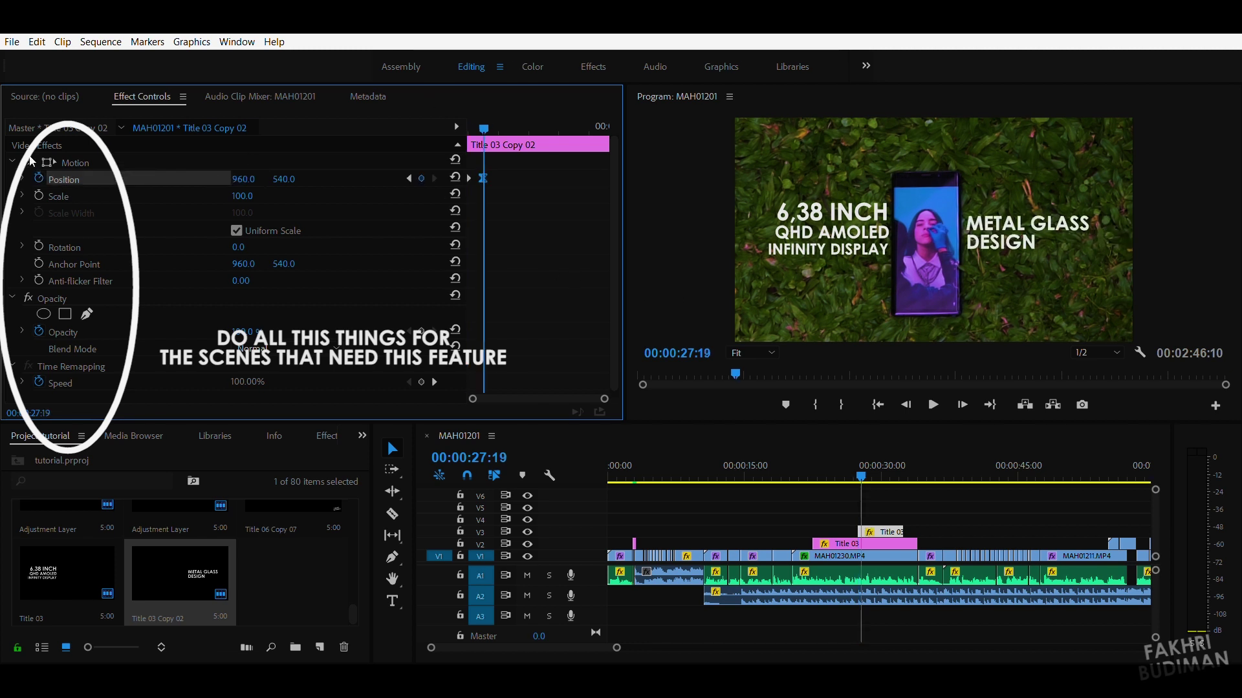
{"action": "left_click", "coordinate": [22, 179]}
{"action": "key", "text": "space"}
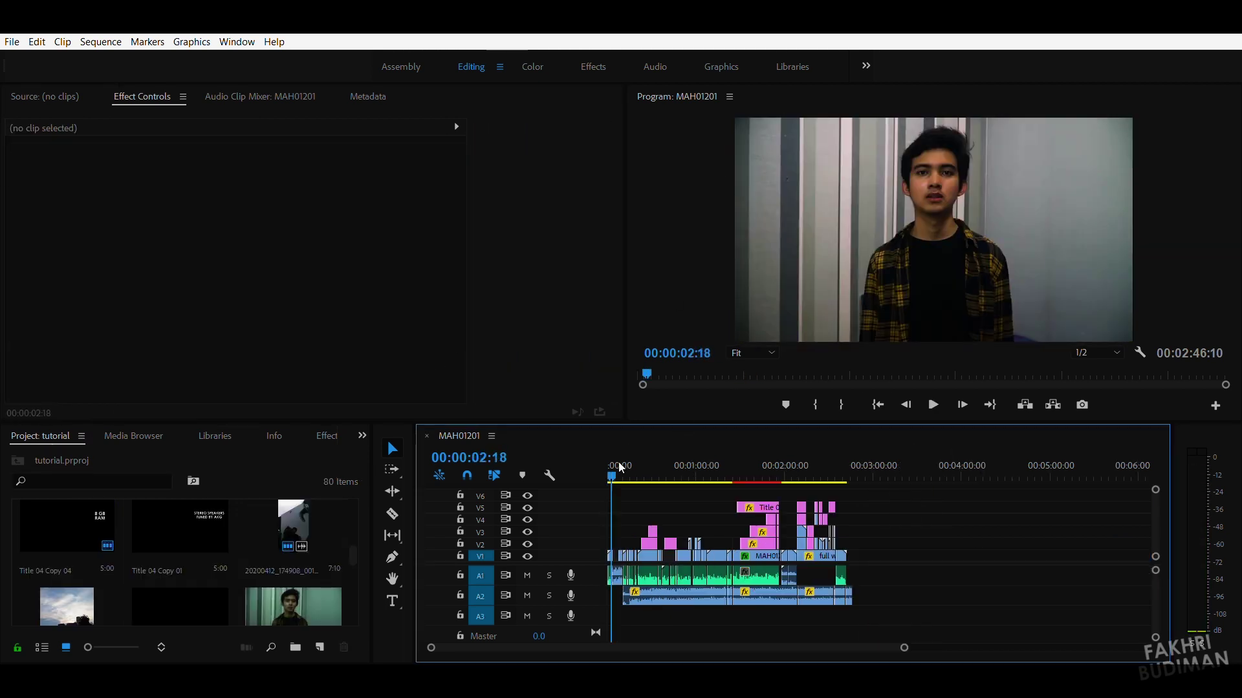
{"action": "left_click_drag", "start_coordinate": [661, 455], "coordinate": [801, 475]}
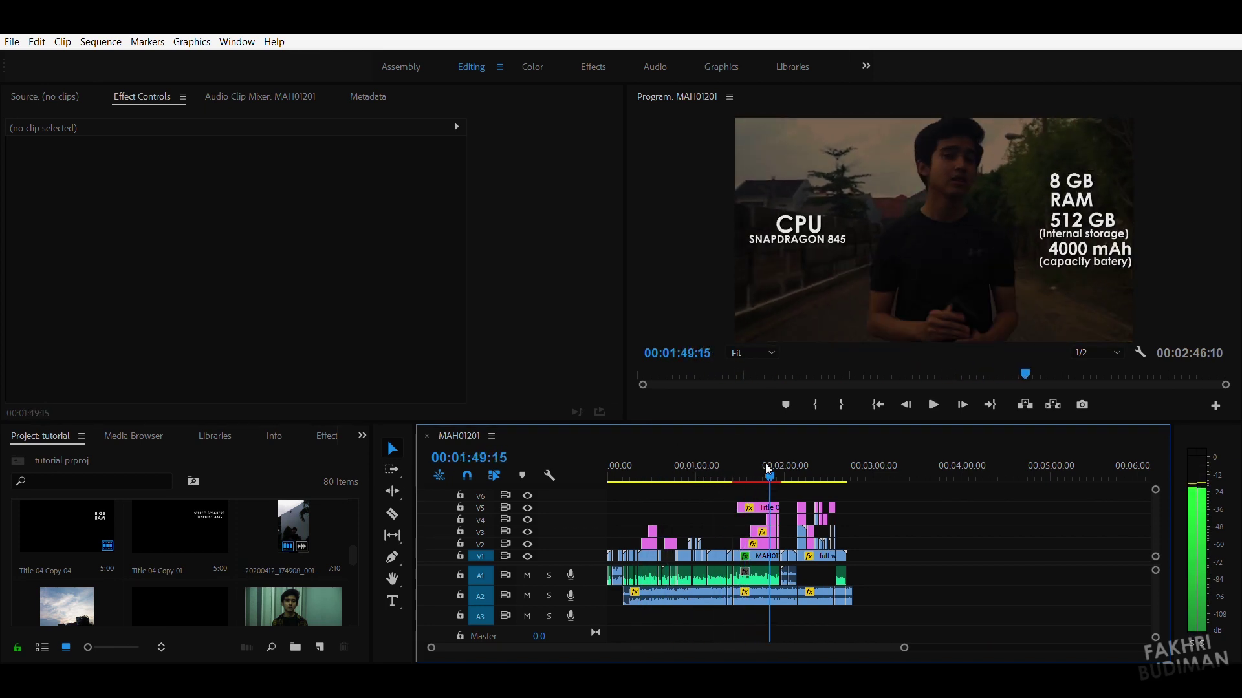
{"action": "left_click_drag", "start_coordinate": [800, 456], "coordinate": [818, 457]}
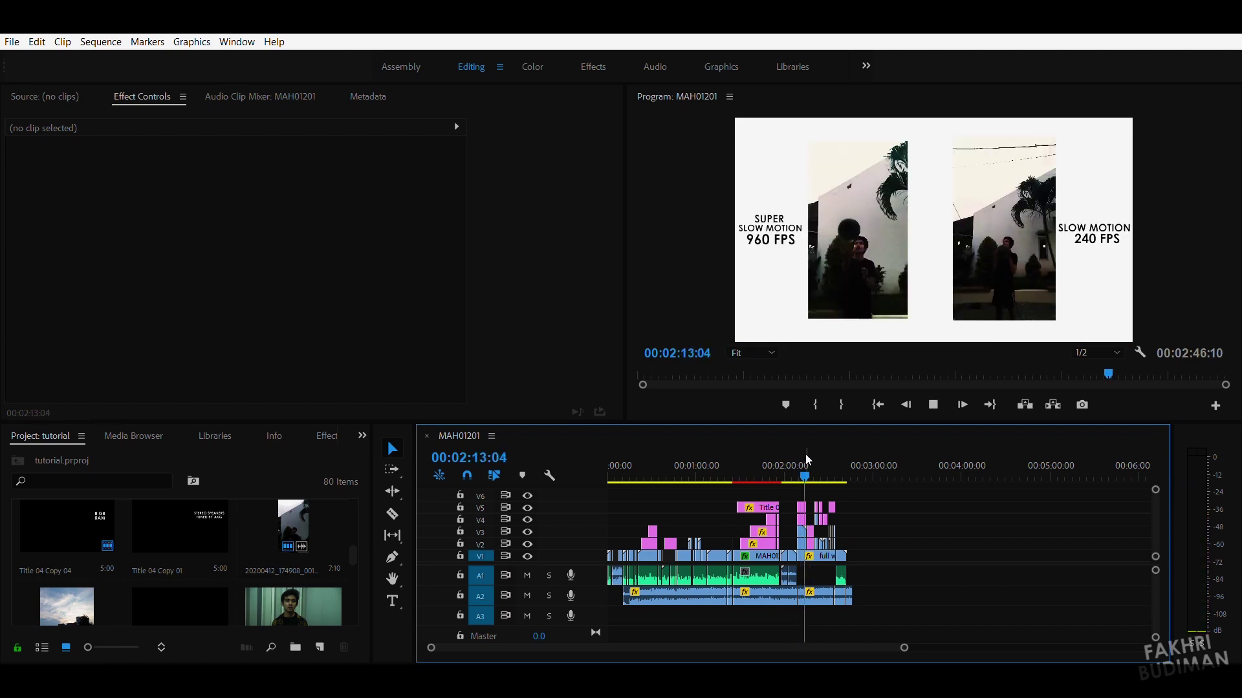
{"action": "key", "text": "space"}
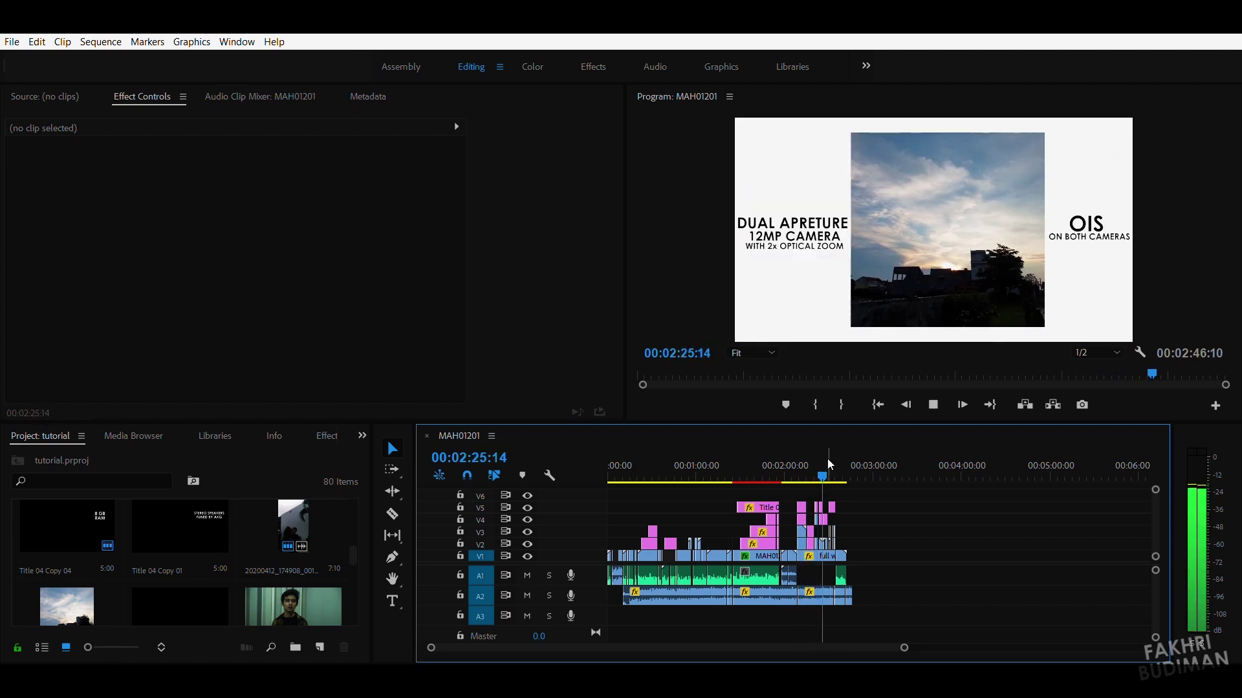
{"action": "left_click", "coordinate": [750, 375]}
{"action": "left_click_drag", "start_coordinate": [679, 467], "coordinate": [686, 467]}
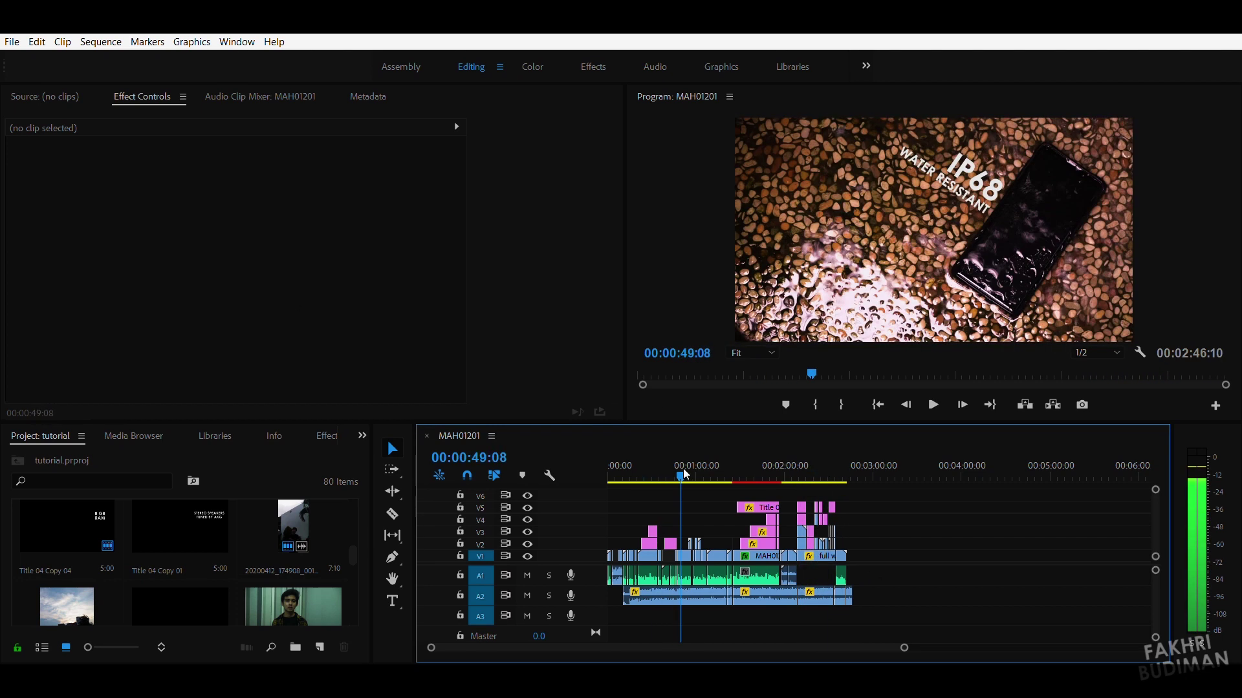
{"action": "left_click_drag", "start_coordinate": [904, 648], "coordinate": [626, 647]}
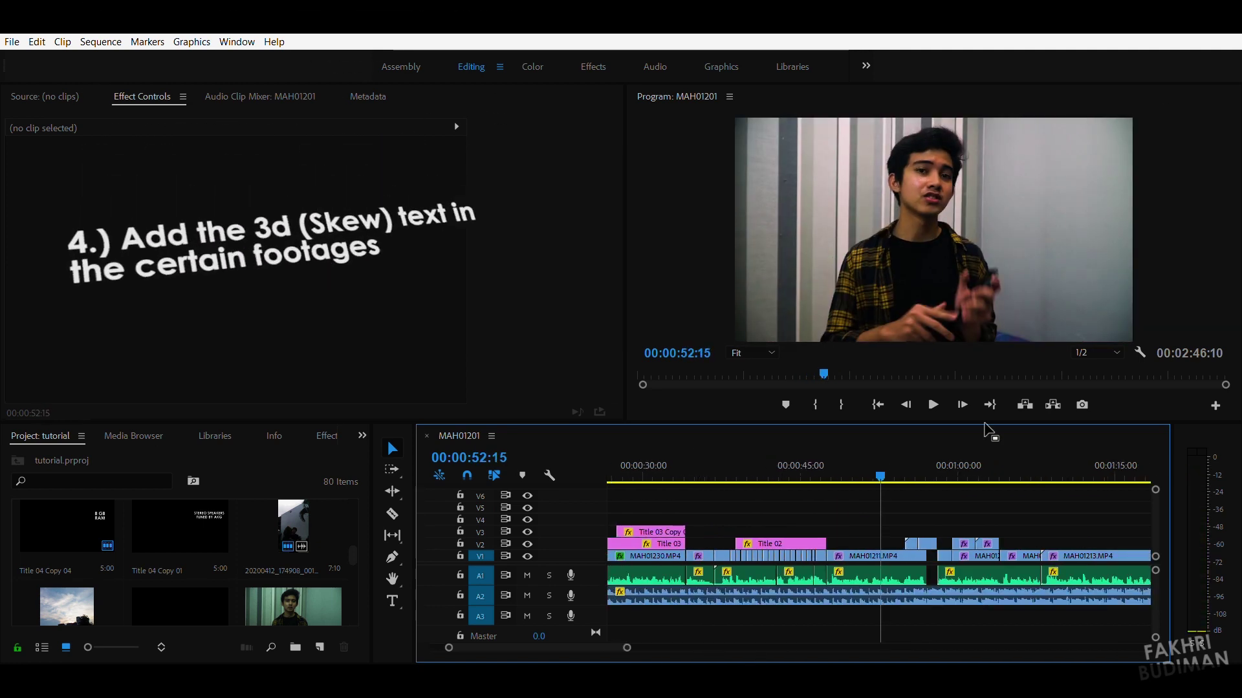
Place Title 04 (BIOMETRIC SYSTEM) on V3 aligned with the playhead near 00:00:50.
{"action": "key", "text": "space"}
{"action": "key", "text": "Up"}
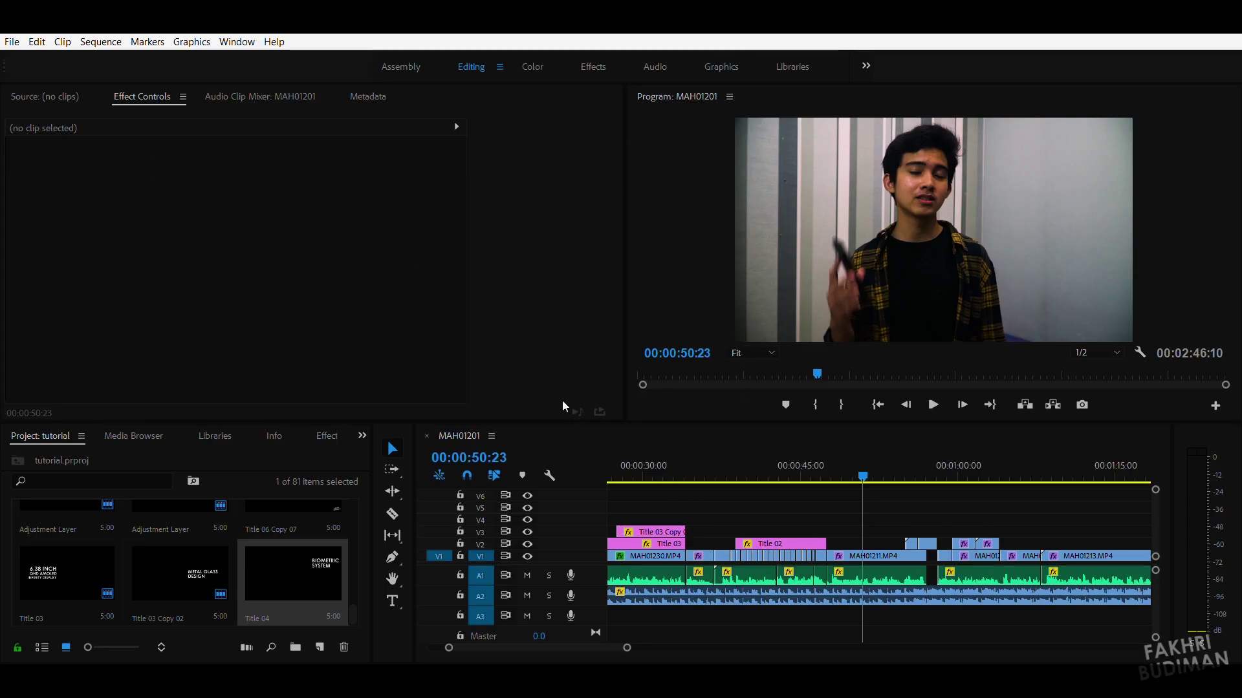
{"action": "left_click_drag", "start_coordinate": [293, 582], "coordinate": [903, 532]}
{"action": "key", "text": "space"}
{"action": "key", "text": "space"}
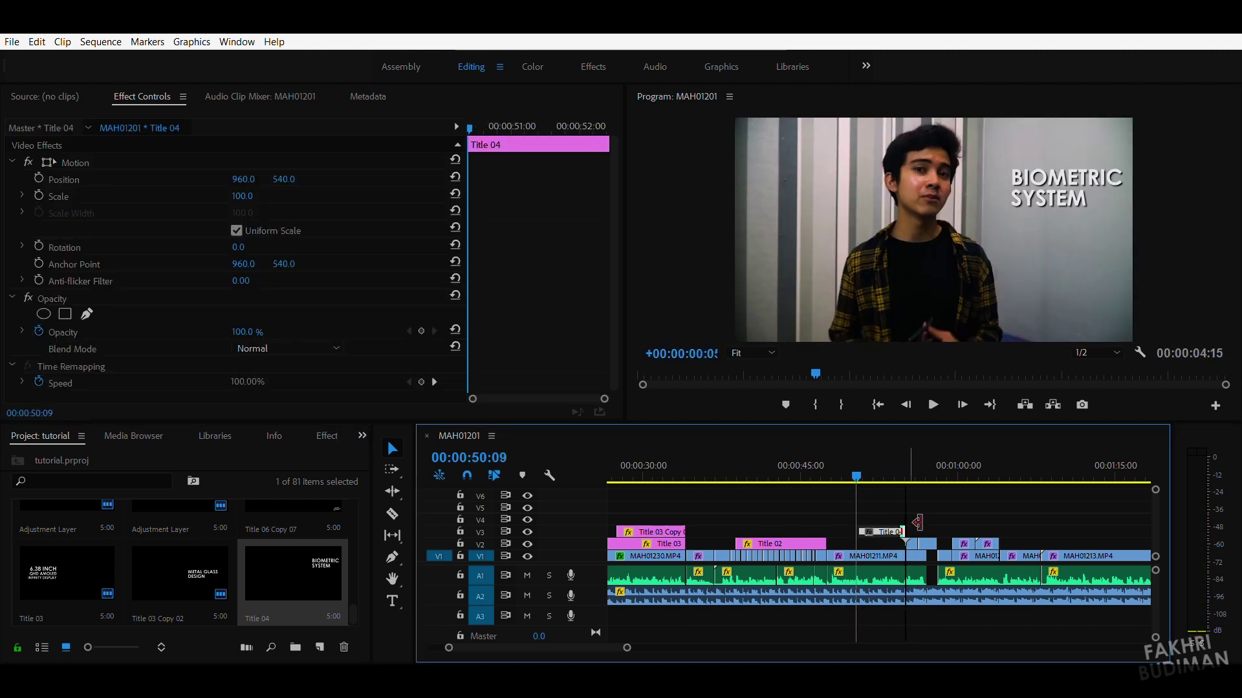
{"action": "left_click", "coordinate": [327, 435]}
{"action": "left_click", "coordinate": [132, 456]}
Apply the Basic 3D effect to Title 04 and lower the title in the frame.
{"action": "type", "text": "basi"}
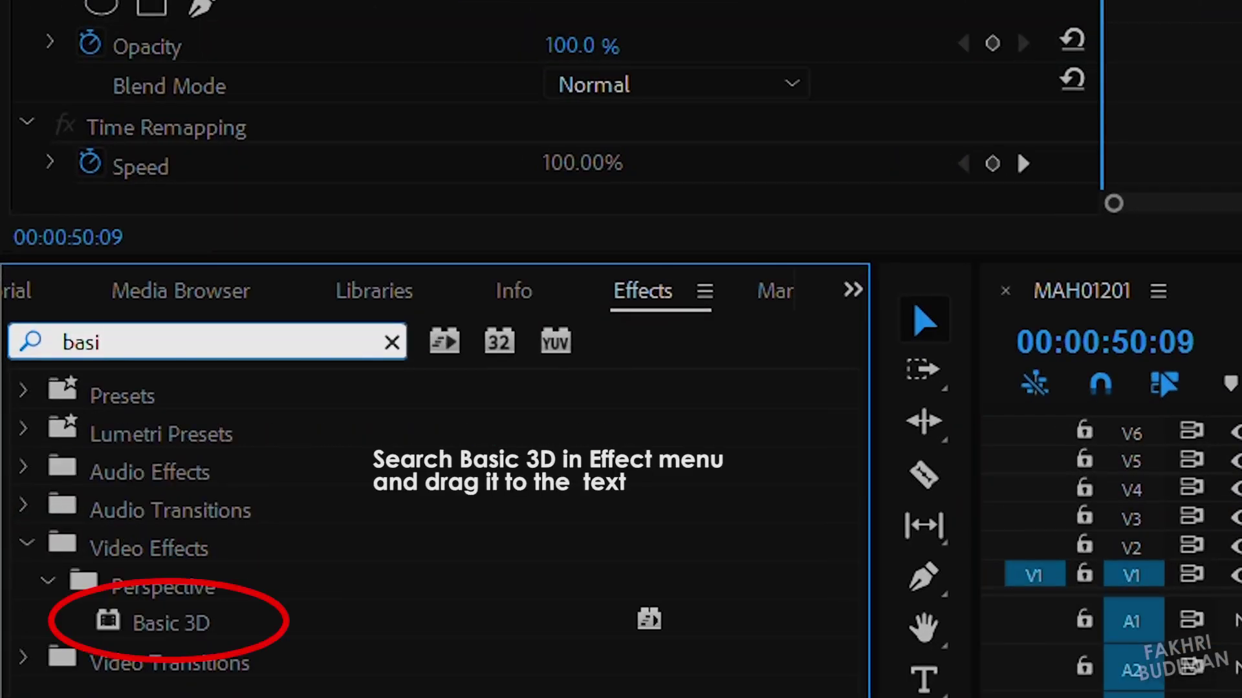
{"action": "left_click_drag", "start_coordinate": [73, 576], "coordinate": [882, 532]}
{"action": "scroll", "coordinate": [212, 295], "scroll_direction": "down", "scroll_amount": 4}
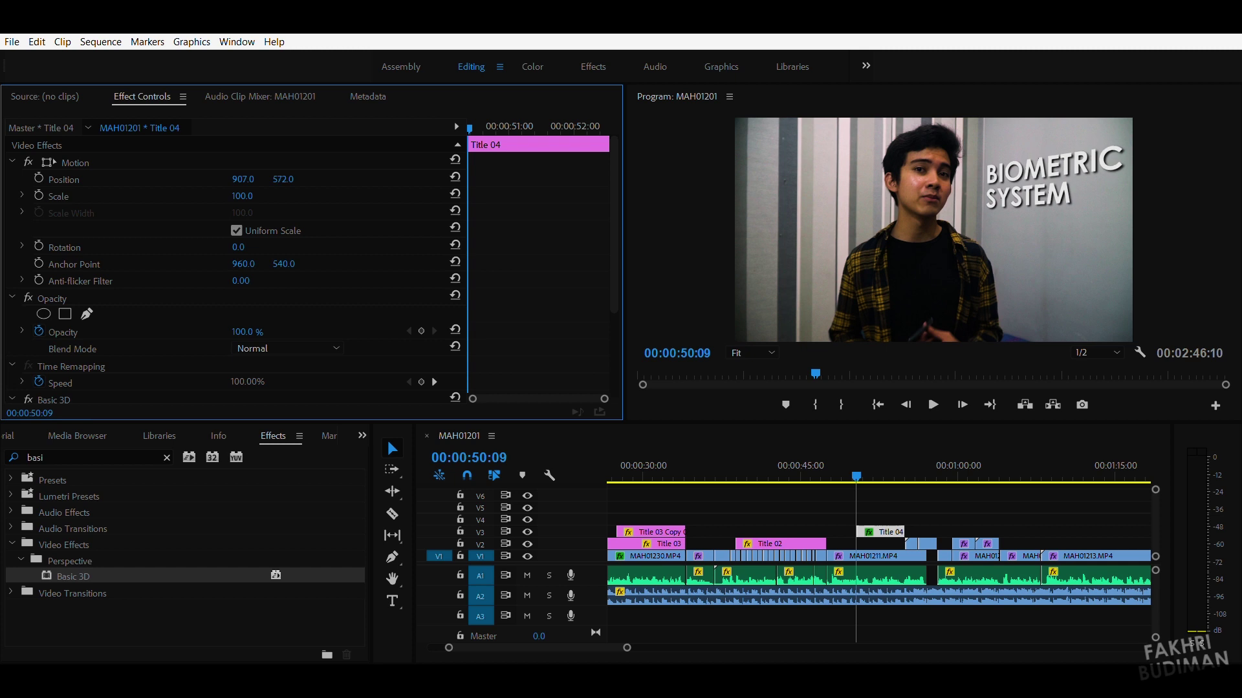
{"action": "left_click_drag", "start_coordinate": [283, 179], "coordinate": [333, 179]}
{"action": "mouse_move", "coordinate": [244, 179]}
{"action": "left_mouse_down"}
{"action": "mouse_move", "coordinate": [256, 179]}
{"action": "mouse_move", "coordinate": [240, 196]}
{"action": "mouse_move", "coordinate": [110, 171]}
{"action": "left_mouse_up"}
Scale Title 04 to 95% and start Position keyframes with the title out of frame.
{"action": "left_click", "coordinate": [242, 195]}
{"action": "type", "text": "95"}
{"action": "key", "text": "Return"}
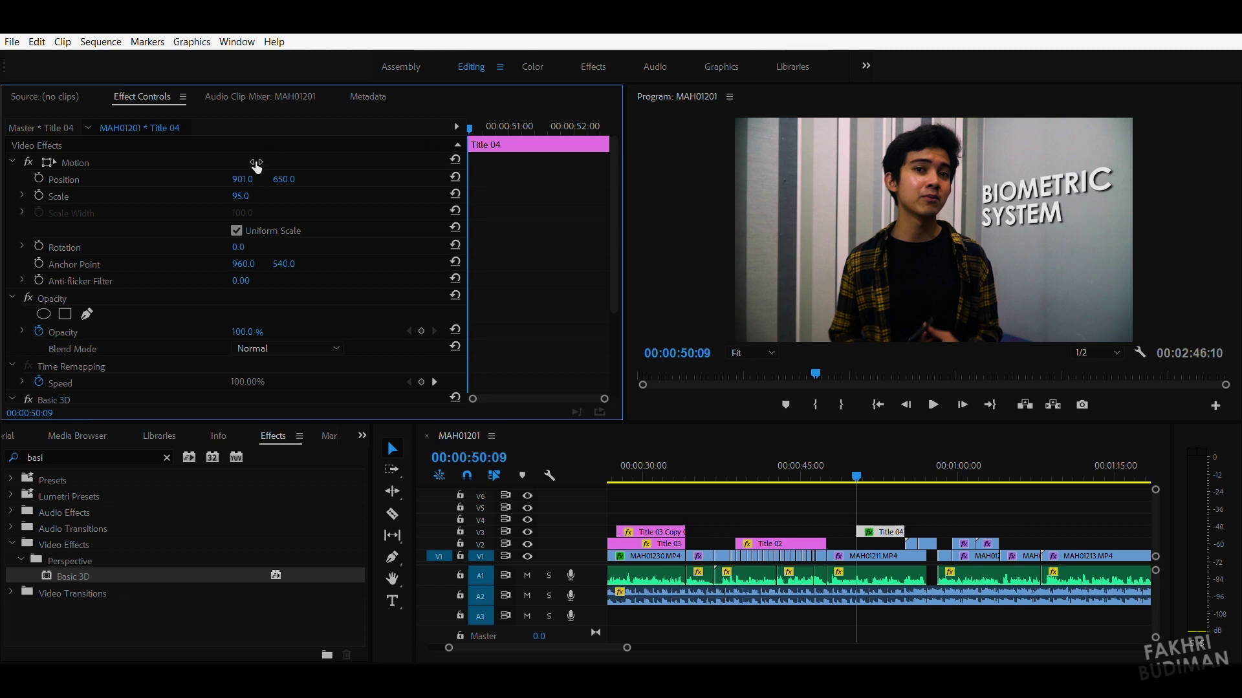
{"action": "left_click", "coordinate": [39, 179]}
{"action": "left_click", "coordinate": [482, 123]}
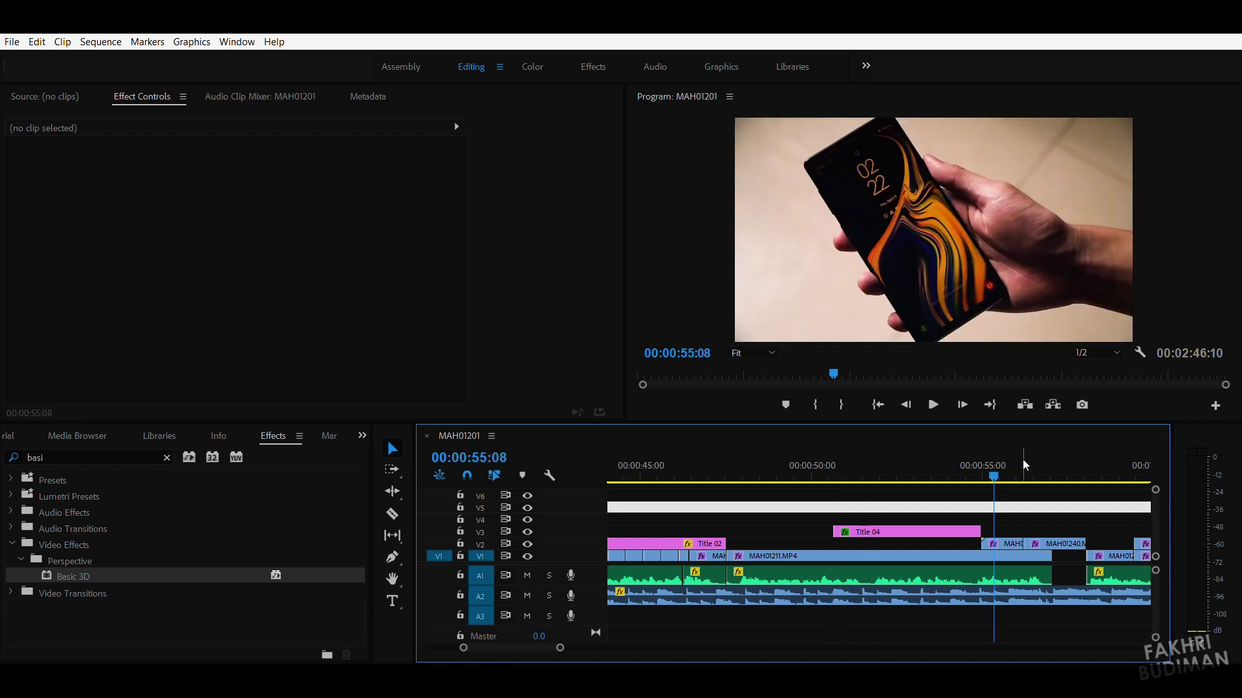
Select the Title 05 (FINGERPRINT SCANNER) clip on V3 and show its Effect Controls.
{"action": "left_click_drag", "start_coordinate": [905, 478], "coordinate": [905, 478]}
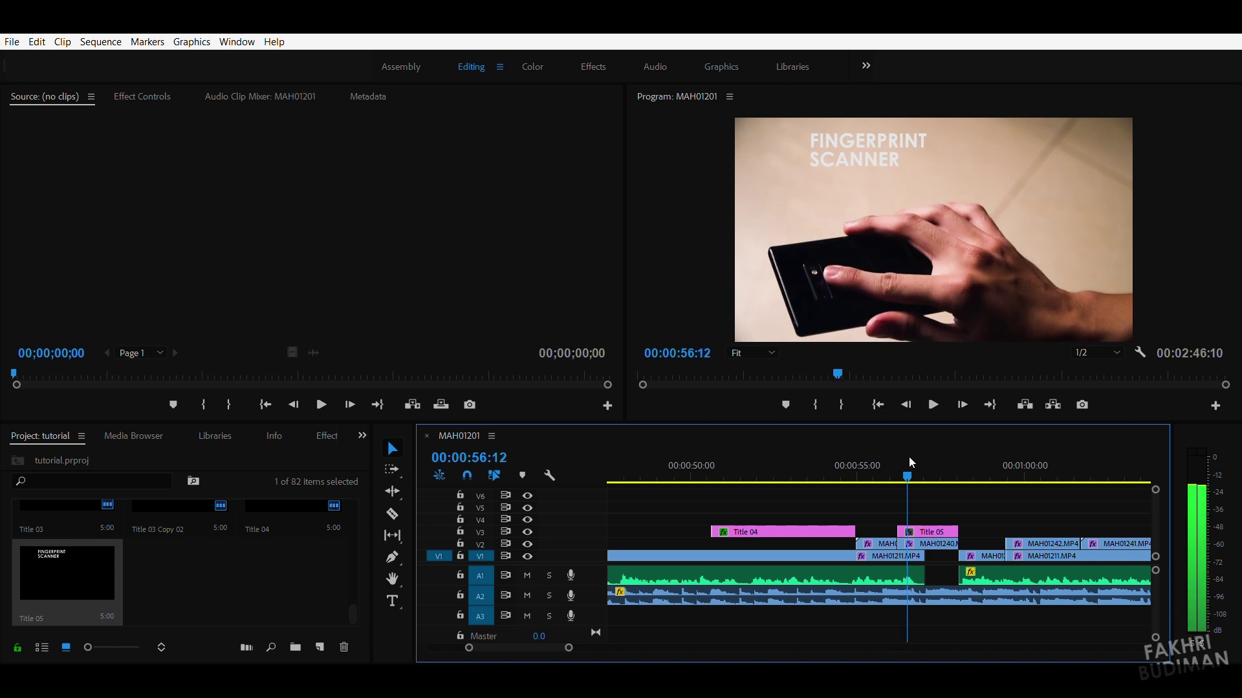
{"action": "left_click", "coordinate": [926, 531]}
{"action": "left_click", "coordinate": [70, 265]}
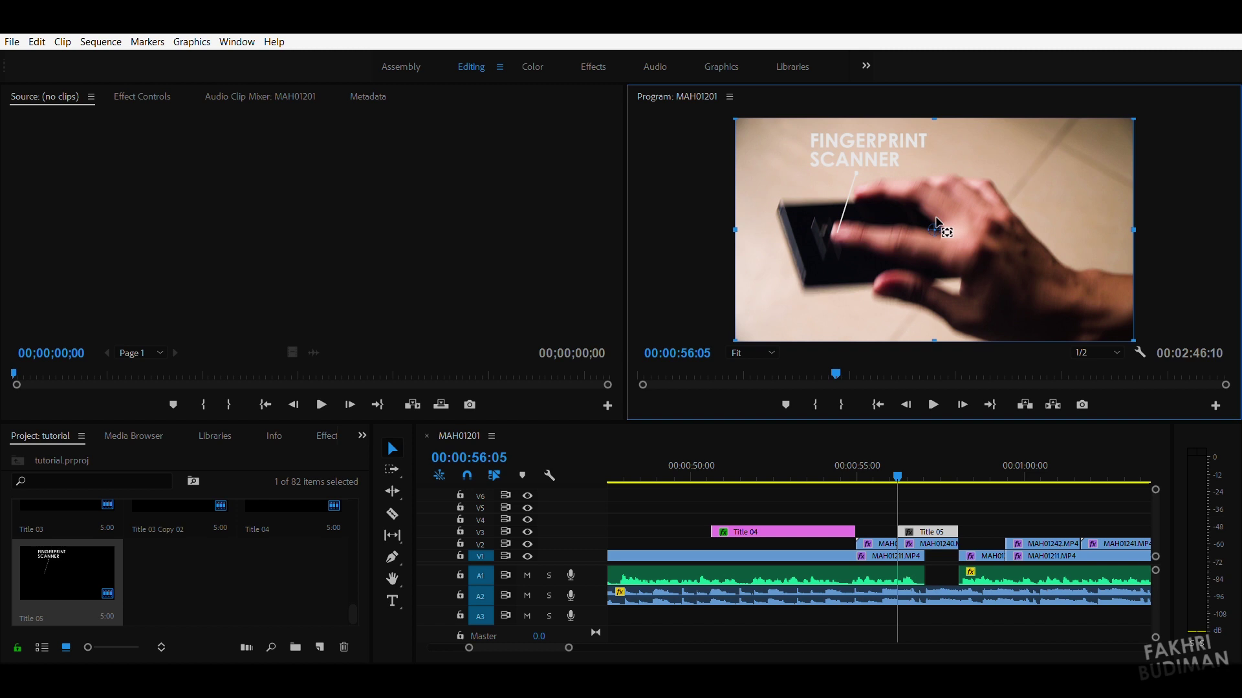
{"action": "key", "text": "shift+5"}
Keyframe Title 05's Scale from 0 to 100 a frame later and preview the grow-in.
{"action": "left_click", "coordinate": [241, 196]}
{"action": "type", "text": "0"}
{"action": "left_click", "coordinate": [39, 196]}
{"action": "key", "text": "Right"}
{"action": "key", "text": "Right"}
{"action": "key", "text": "Right"}
{"action": "left_click", "coordinate": [239, 196]}
{"action": "type", "text": "100"}
{"action": "key", "text": "Return"}
{"action": "left_click_drag", "start_coordinate": [910, 461], "coordinate": [902, 491]}
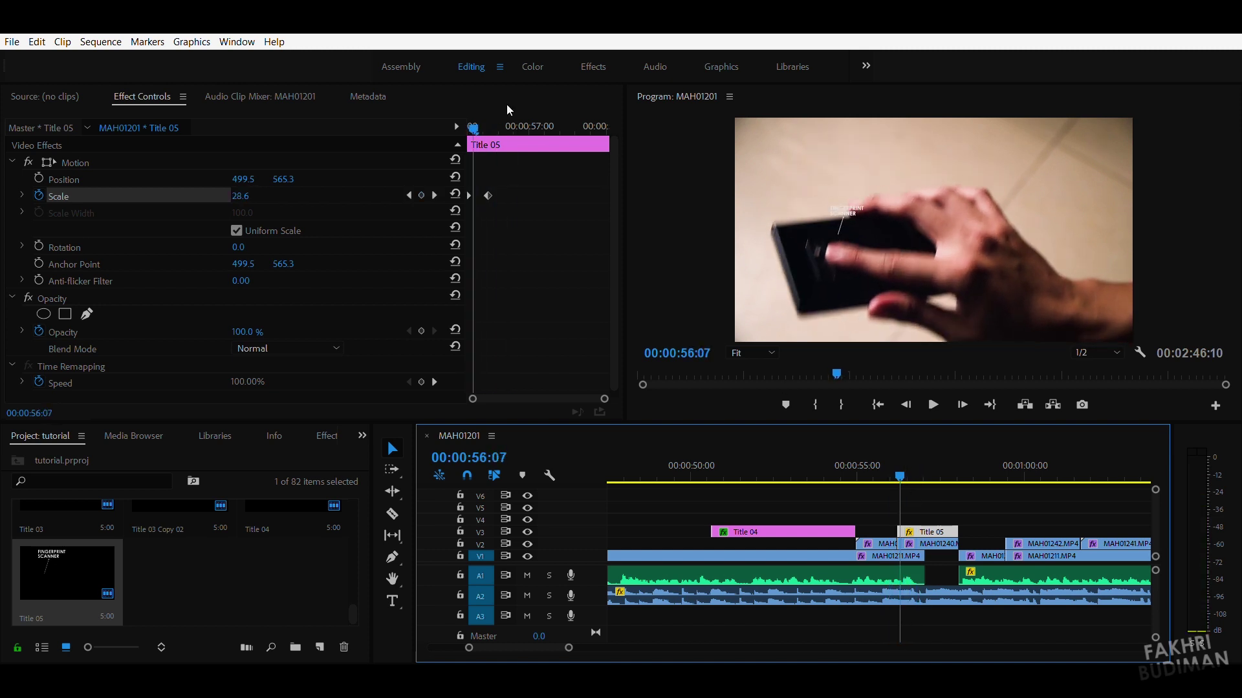
Keyframe the FINGERPRINT SCANNER title's Position frame by frame so it sits on the sensor.
{"action": "left_click", "coordinate": [298, 170]}
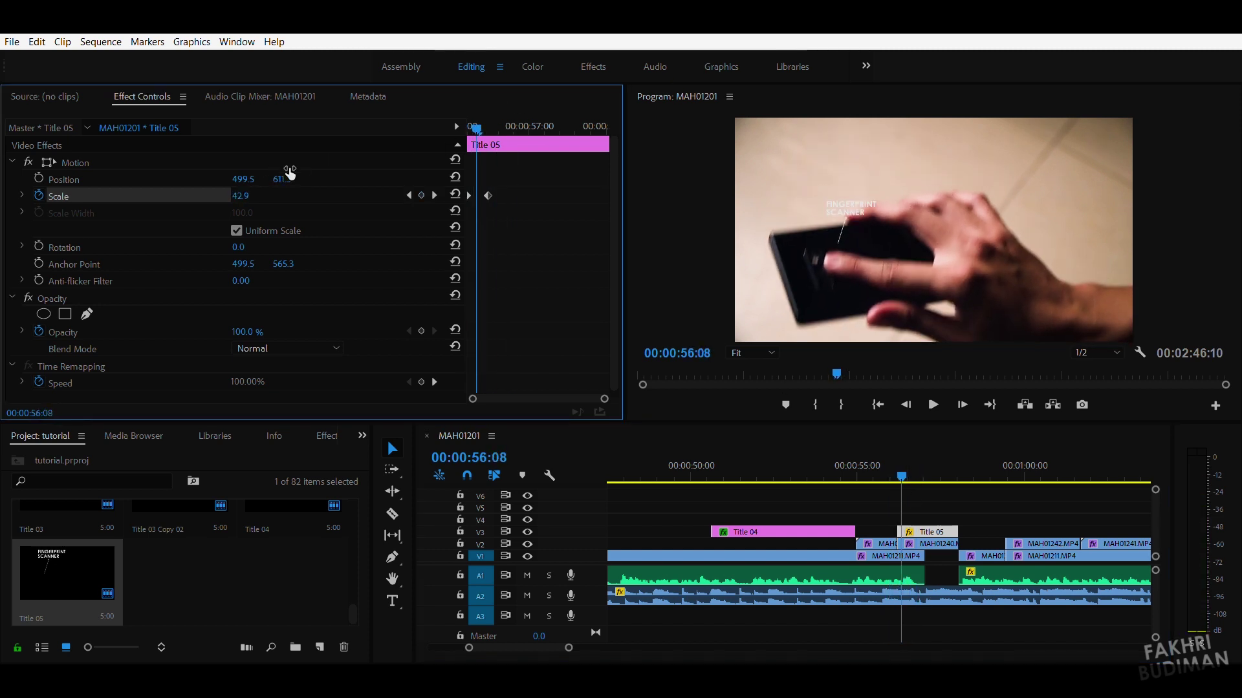
{"action": "left_click_drag", "start_coordinate": [284, 179], "coordinate": [304, 179]}
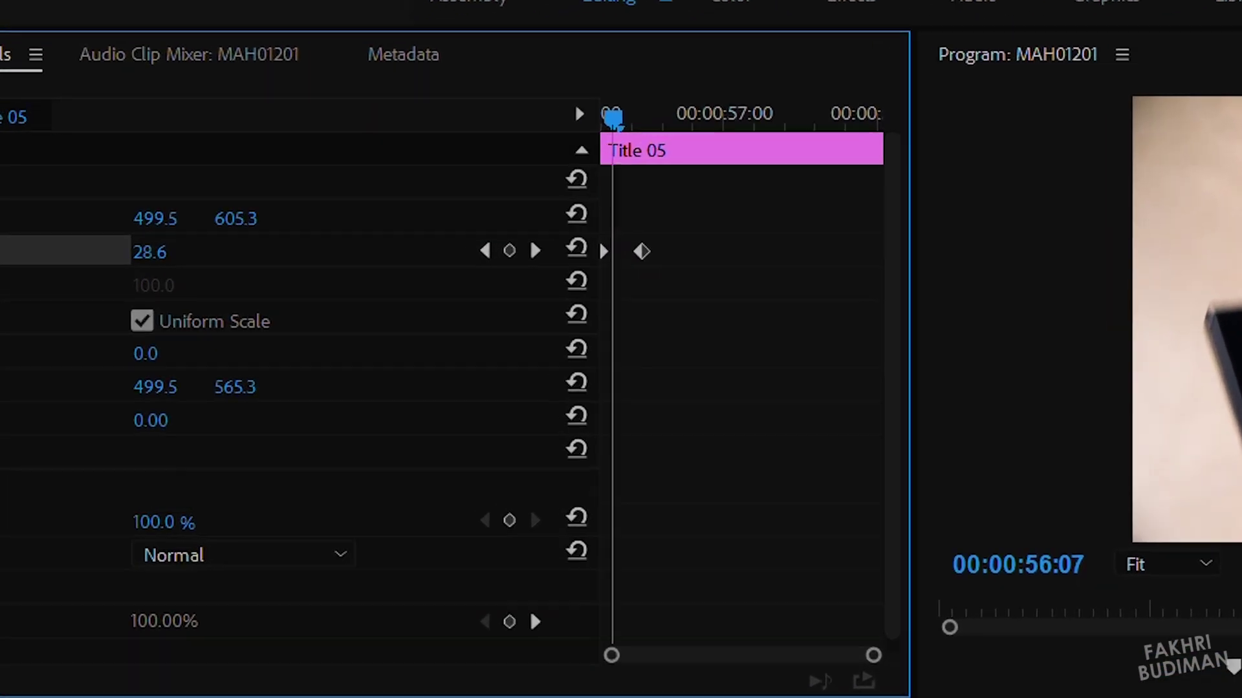
{"action": "key", "text": "Right"}
{"action": "left_click_drag", "start_coordinate": [102, 281], "coordinate": [130, 280]}
{"action": "left_click_drag", "start_coordinate": [211, 238], "coordinate": [244, 239]}
{"action": "key", "text": "Right"}
{"action": "left_click_drag", "start_coordinate": [103, 280], "coordinate": [129, 281]}
{"action": "key", "text": "Right"}
Finish tracking the title over the remaining frames and trim its end on V3 to the playhead.
{"action": "key", "text": "Right"}
{"action": "mouse_move", "coordinate": [207, 216]}
{"action": "left_mouse_down"}
{"action": "mouse_move", "coordinate": [244, 206]}
{"action": "mouse_move", "coordinate": [213, 202]}
{"action": "left_mouse_up"}
{"action": "key", "text": "Right"}
{"action": "key", "text": "Right"}
{"action": "key", "text": "Right"}
{"action": "key", "text": "Right"}
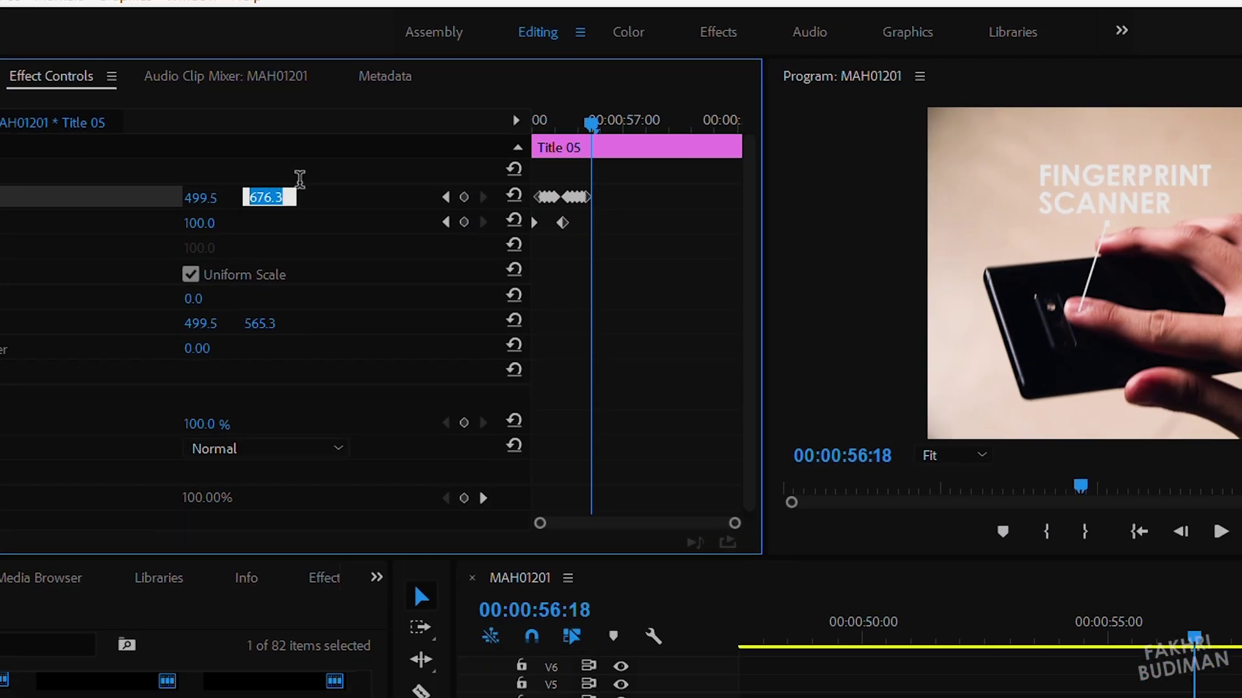
{"action": "key", "text": "Right"}
{"action": "key", "text": "Right"}
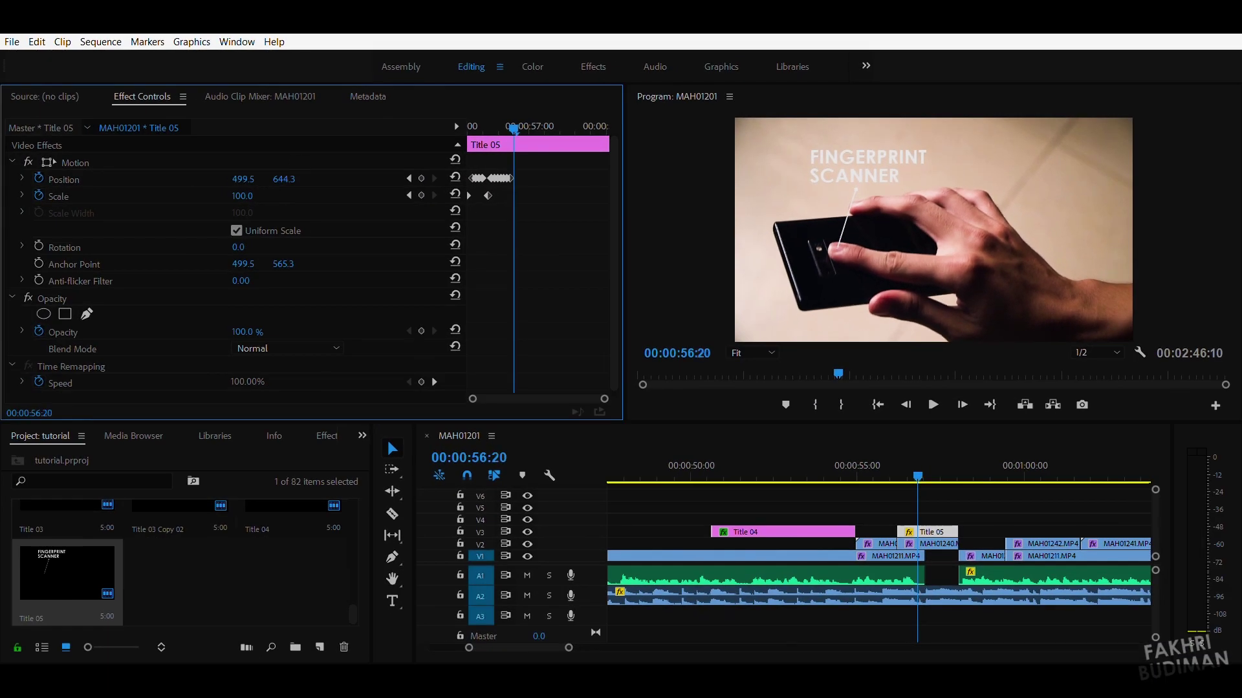
{"action": "key", "text": "Right"}
{"action": "key", "text": "Right"}
{"action": "key", "text": "Right"}
{"action": "left_click_drag", "start_coordinate": [311, 179], "coordinate": [278, 179]}
{"action": "key", "text": "Right"}
{"action": "key", "text": "Right"}
{"action": "key", "text": "Right"}
{"action": "key", "text": "Right"}
{"action": "key", "text": "Right"}
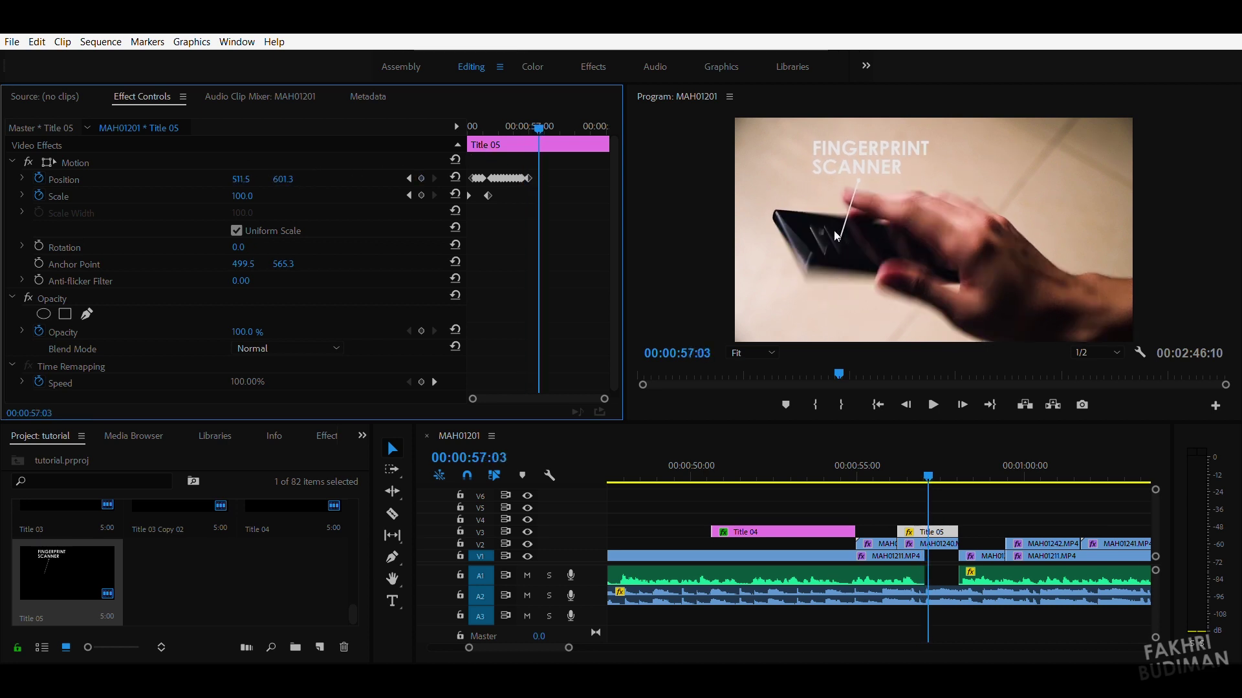
{"action": "left_click_drag", "start_coordinate": [957, 531], "coordinate": [927, 532]}
{"action": "left_click_drag", "start_coordinate": [933, 464], "coordinate": [931, 479]}
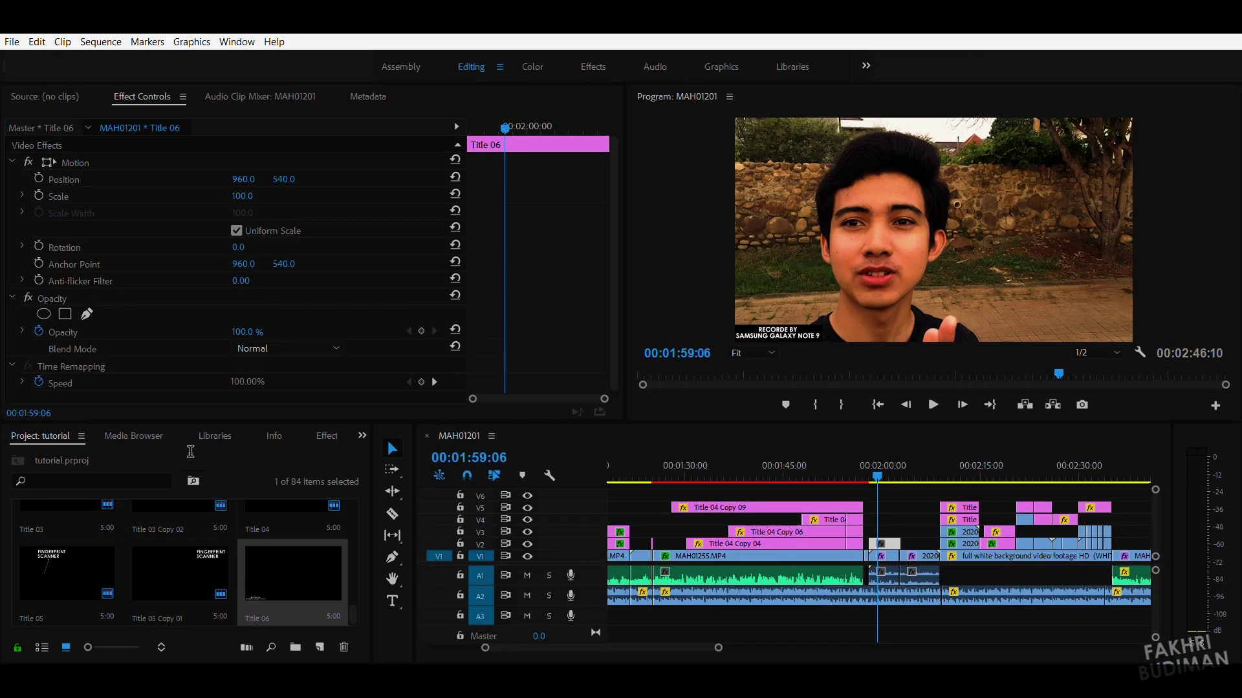
Skim through the sequence and park the playhead about 14 seconds in.
{"action": "left_click_drag", "start_coordinate": [860, 456], "coordinate": [890, 457]}
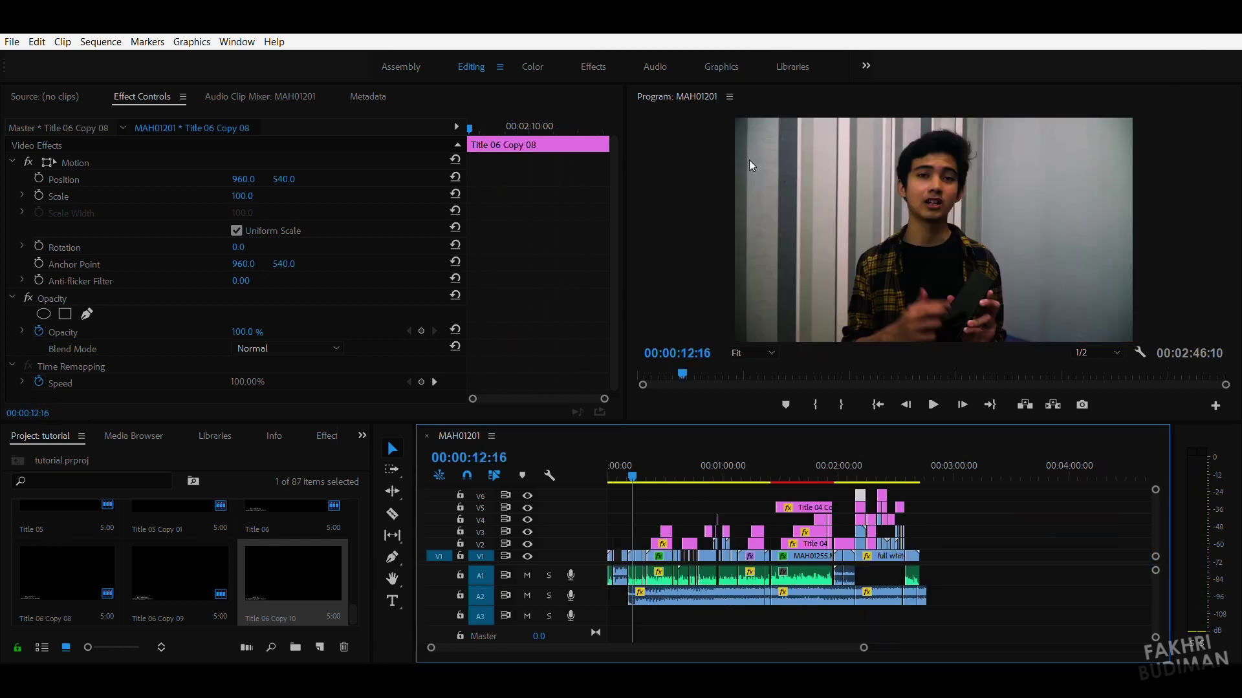
{"action": "left_click_drag", "start_coordinate": [712, 471], "coordinate": [800, 514]}
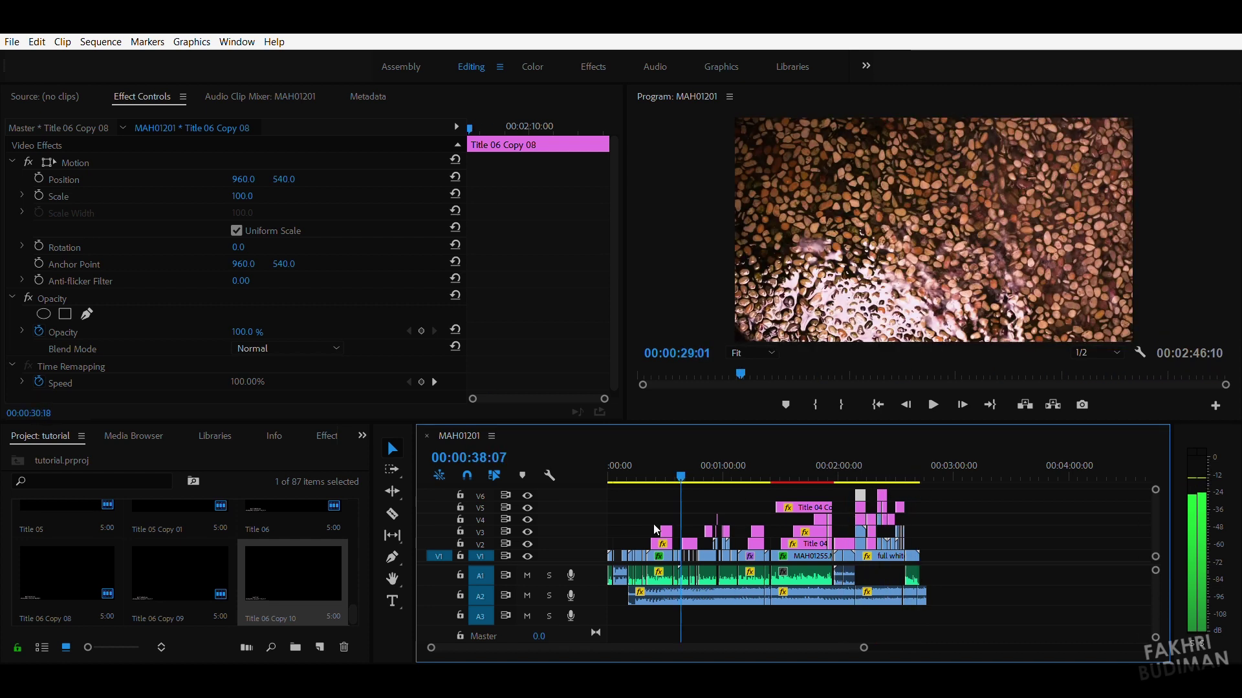
{"action": "left_click_drag", "start_coordinate": [797, 514], "coordinate": [609, 525]}
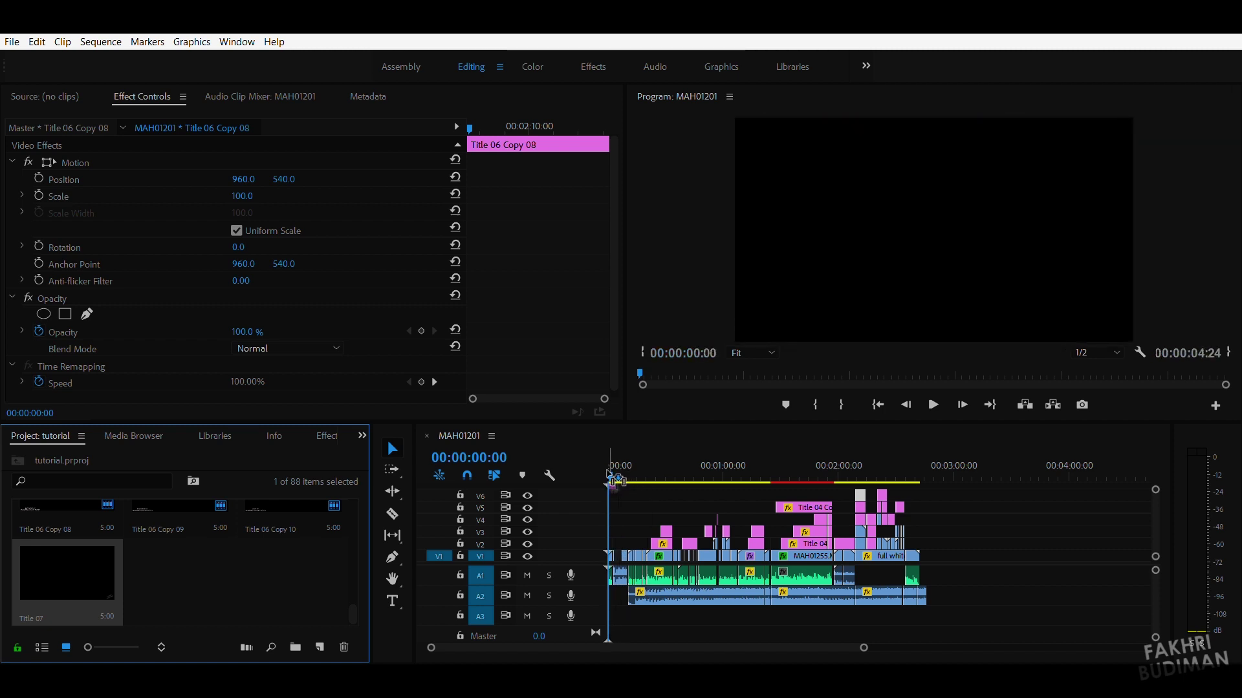
{"action": "left_click", "coordinate": [616, 472]}
{"action": "mouse_move", "coordinate": [616, 472]}
{"action": "left_mouse_down"}
{"action": "mouse_move", "coordinate": [870, 468]}
{"action": "mouse_move", "coordinate": [924, 482]}
{"action": "left_mouse_up"}
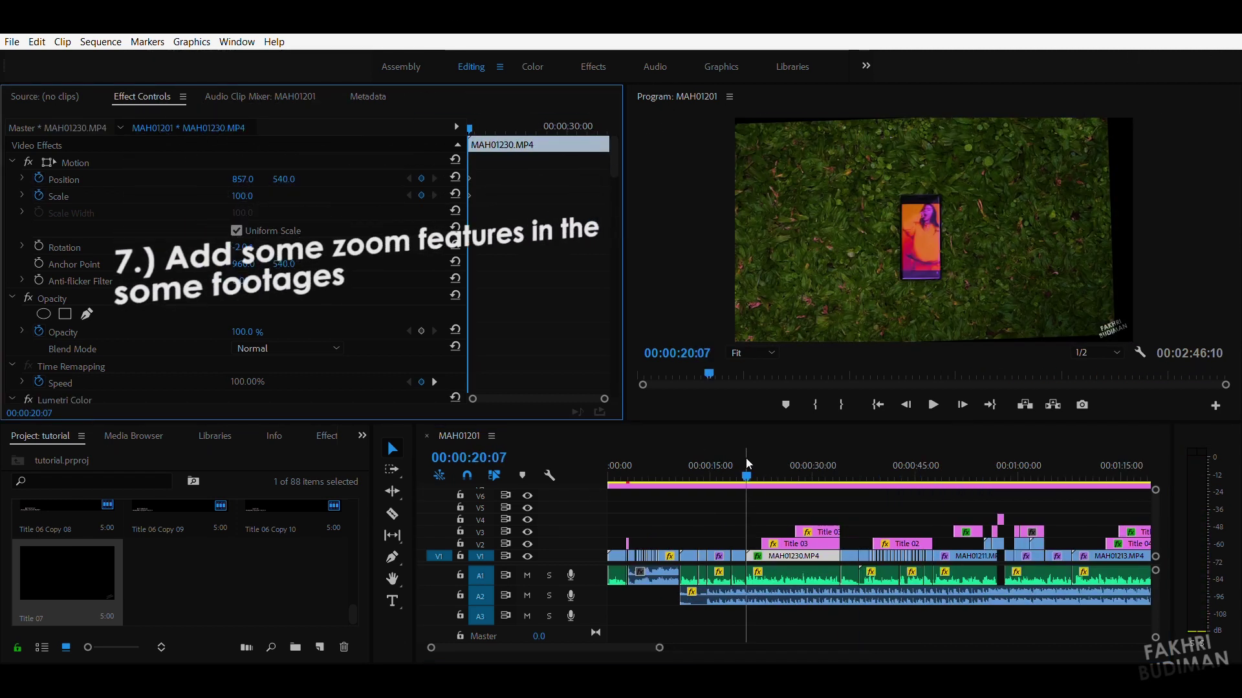
Select the grass-and-phone clip at 20:07 and adjust its horizontal Position.
{"action": "left_click", "coordinate": [747, 476]}
{"action": "left_click", "coordinate": [510, 103]}
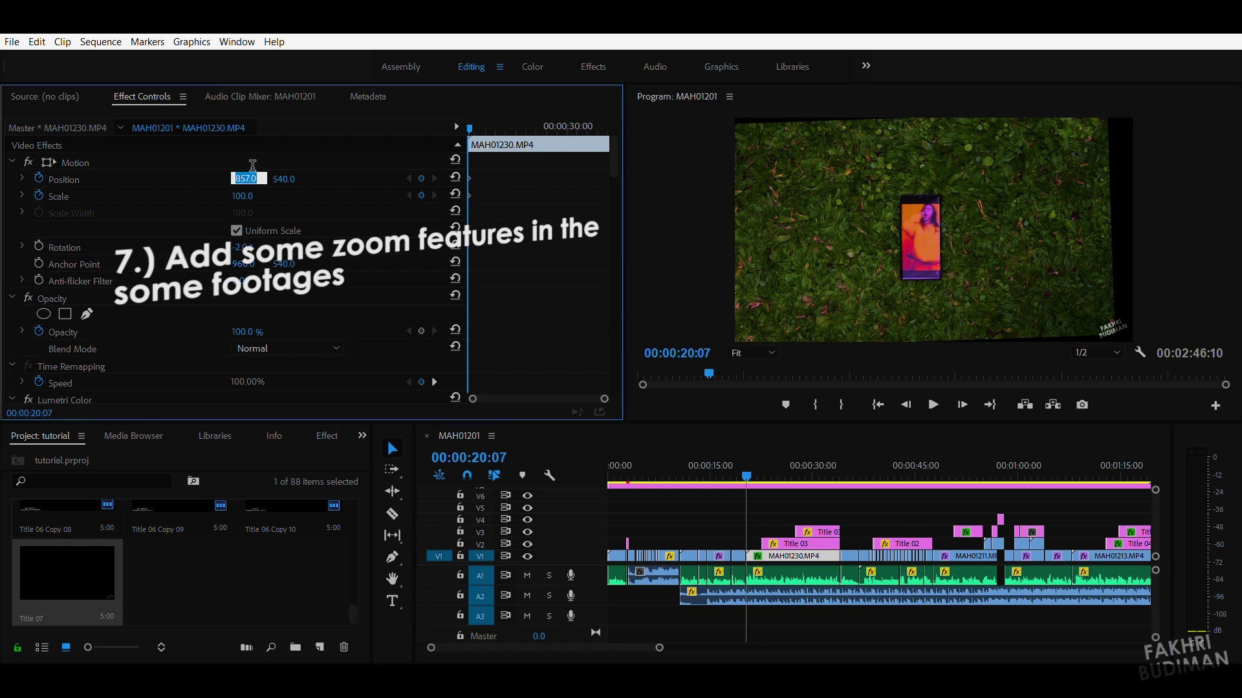
{"action": "type", "text": "960"}
{"action": "left_click_drag", "start_coordinate": [243, 179], "coordinate": [177, 180]}
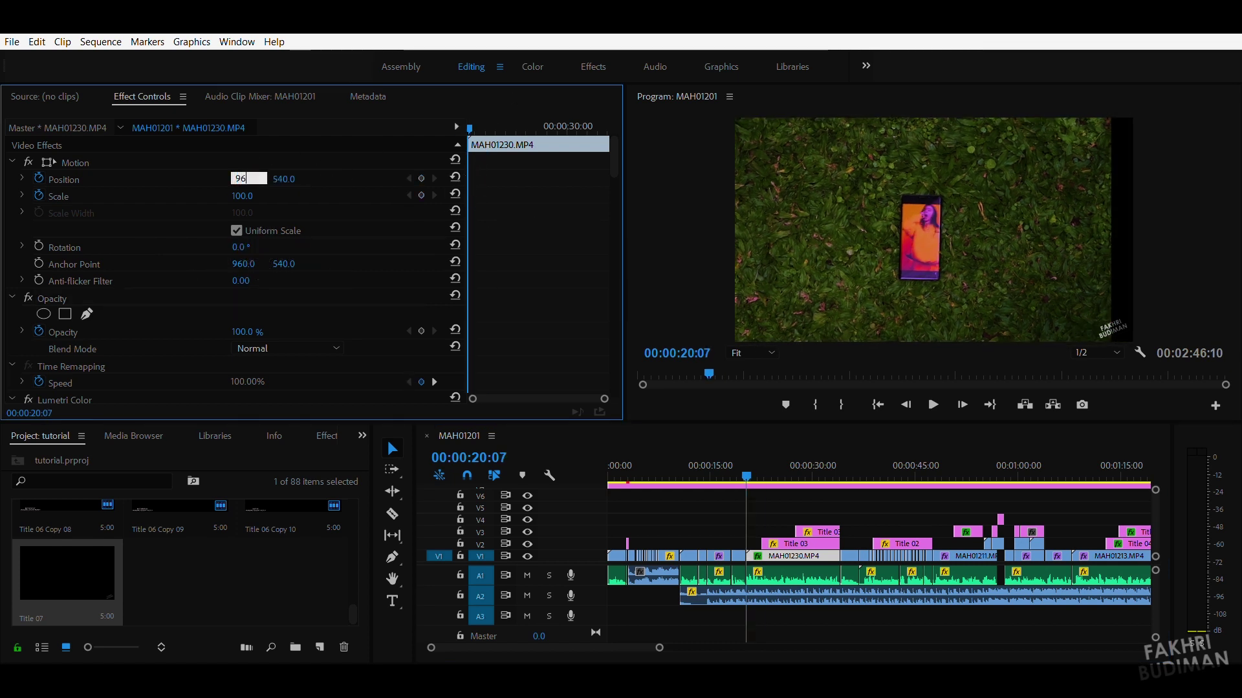
{"action": "type", "text": "0"}
{"action": "key", "text": "Return"}
{"action": "left_click", "coordinate": [703, 465]}
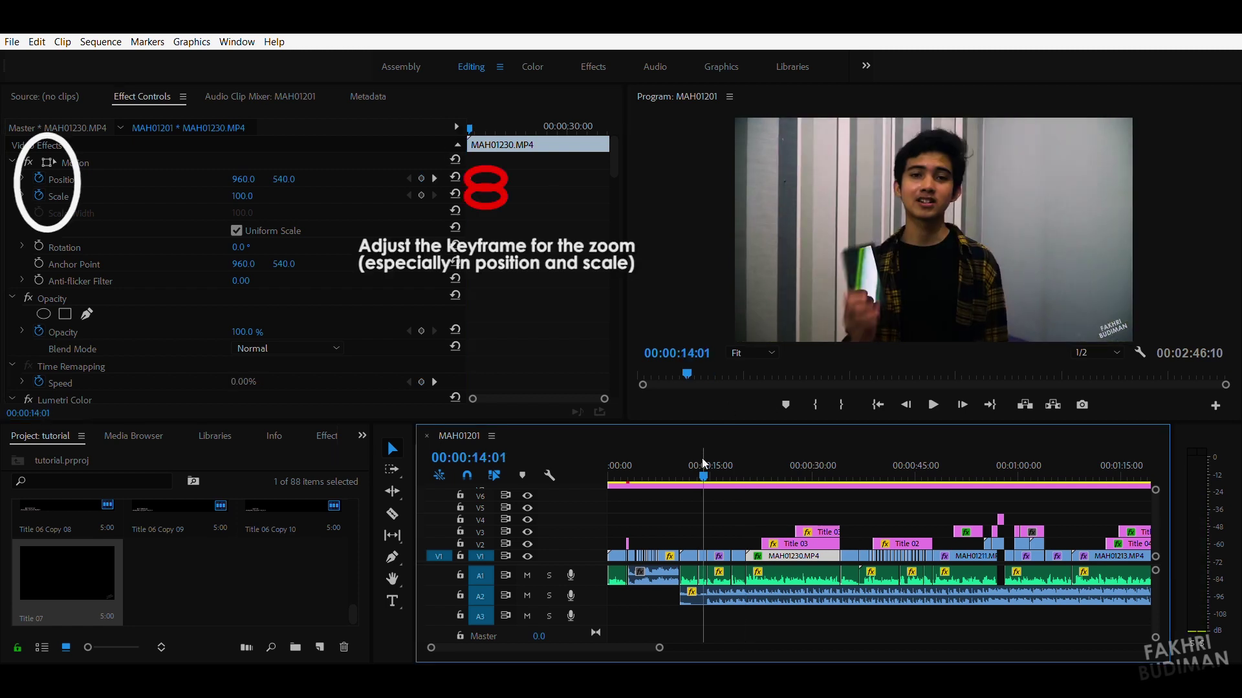
{"action": "left_click_drag", "start_coordinate": [704, 463], "coordinate": [752, 466]}
{"action": "left_click", "coordinate": [469, 128]}
Tilt the grass-and-phone clip with a Rotation of -2°.
{"action": "left_click", "coordinate": [238, 247]}
{"action": "type", "text": "-1"}
{"action": "key", "text": "Return"}
{"action": "left_click", "coordinate": [236, 247]}
{"action": "type", "text": "2"}
{"action": "key", "text": "Return"}
Add Scale keyframes for the zoom toward 170, set Position X to 857, and preview.
{"action": "key", "text": "Return"}
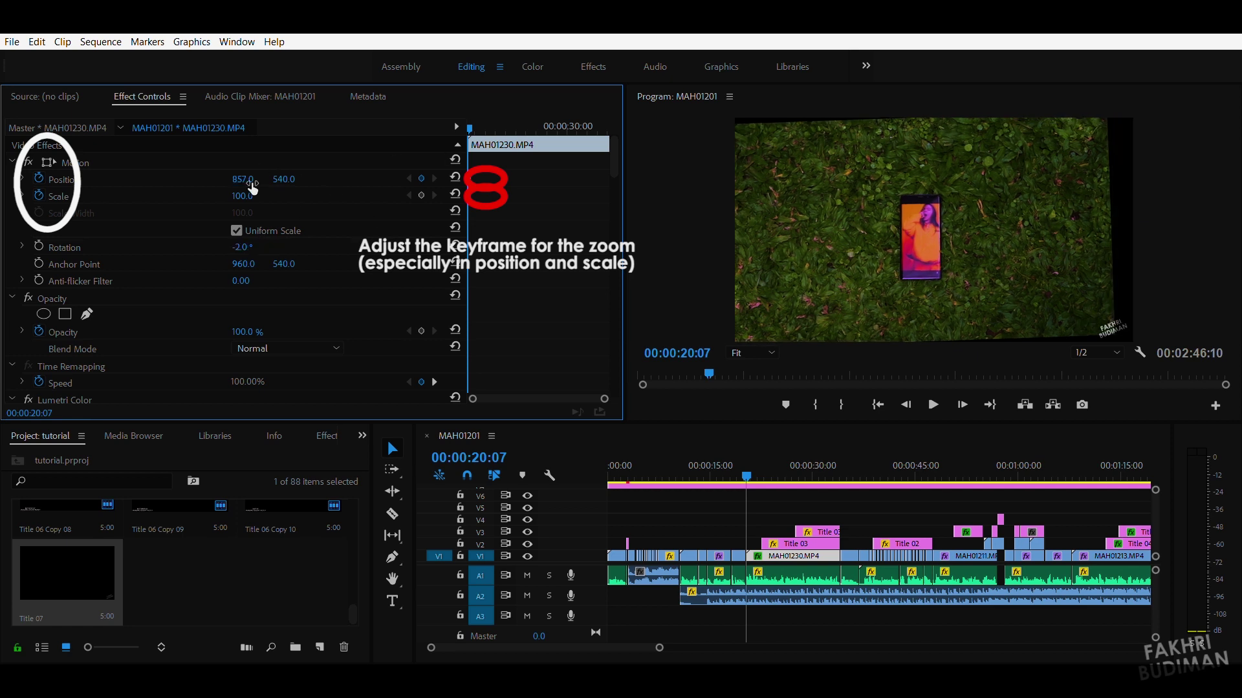
{"action": "left_click", "coordinate": [241, 196]}
{"action": "type", "text": "115"}
{"action": "key", "text": "Return"}
{"action": "left_click_drag", "start_coordinate": [470, 122], "coordinate": [480, 124]}
{"action": "left_click", "coordinate": [242, 195]}
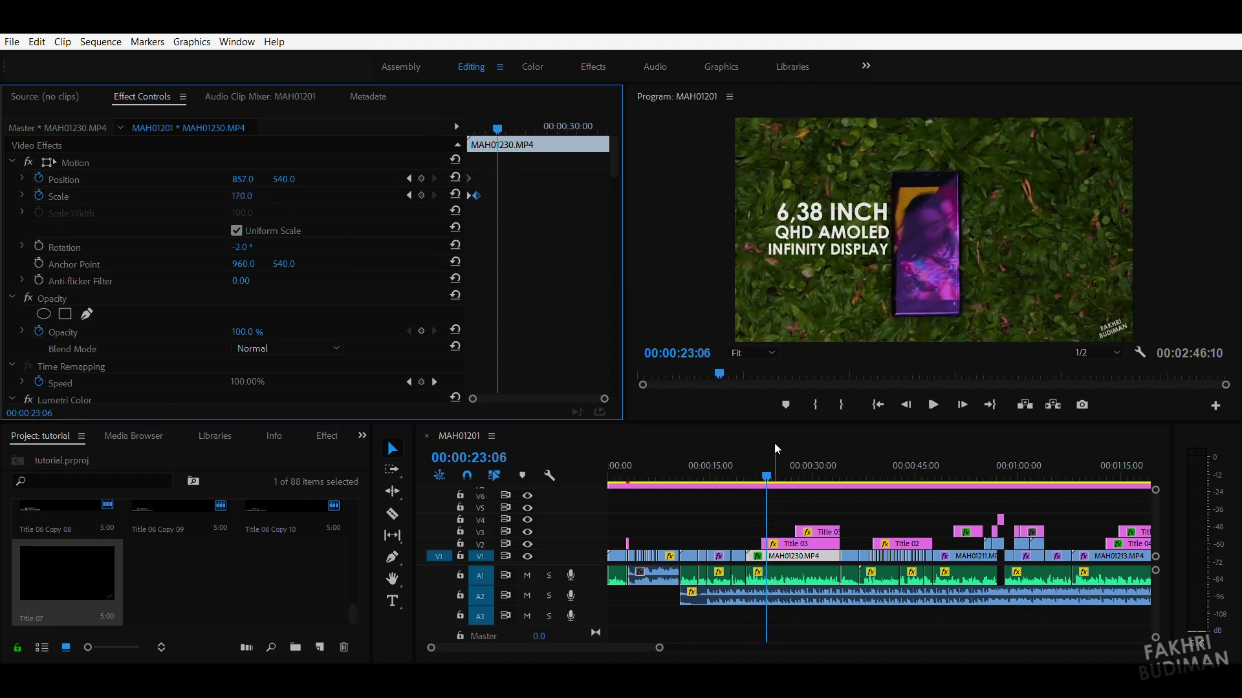
{"action": "left_click", "coordinate": [750, 460]}
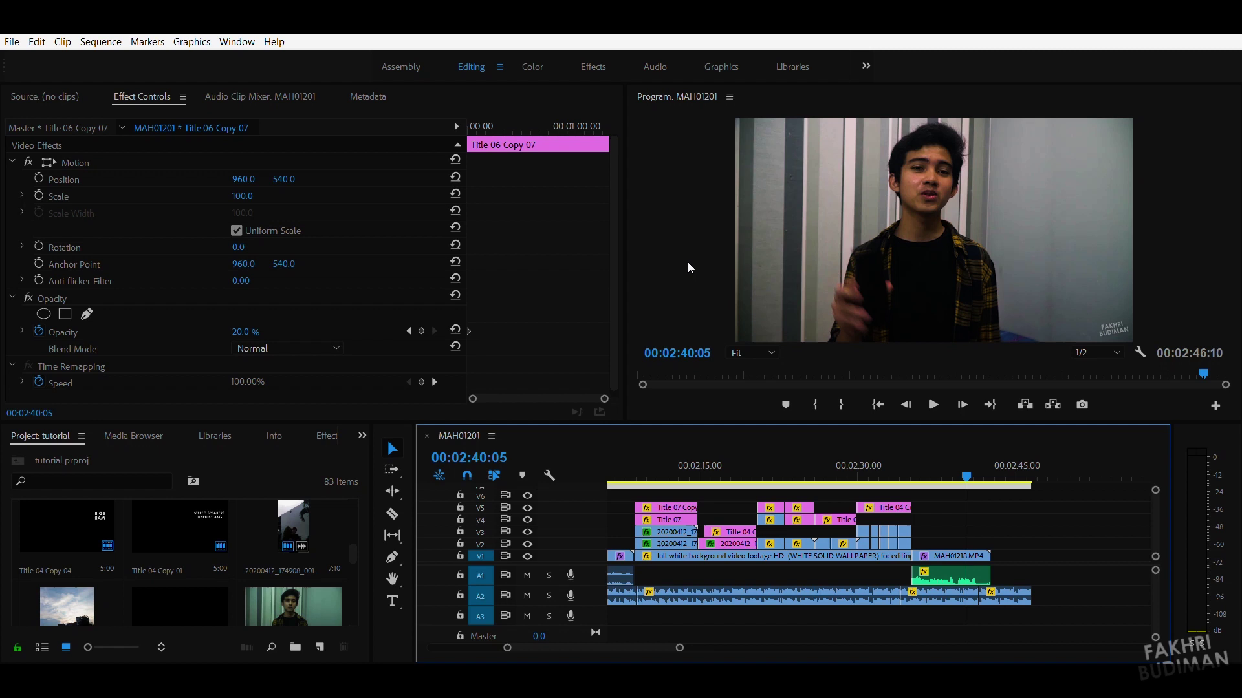
Keyframe Title 06's Position so it slides up and settles centred at Y 540.
{"action": "left_click", "coordinate": [986, 465]}
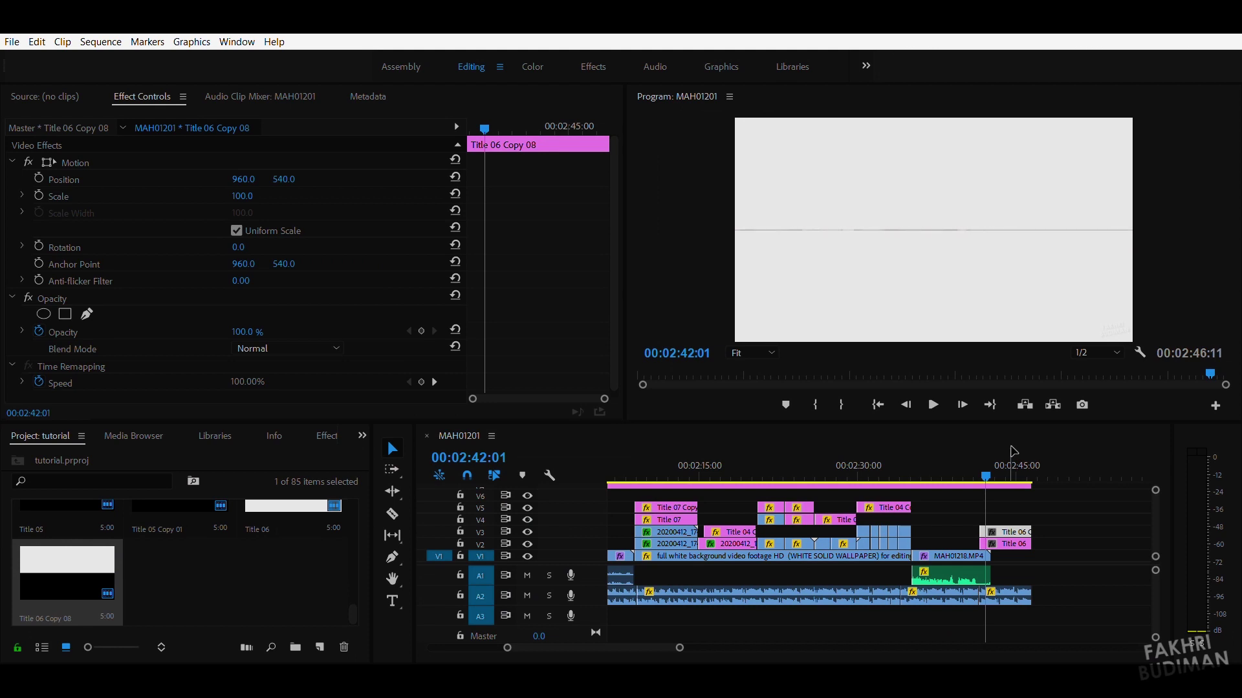
{"action": "left_click", "coordinate": [1006, 543]}
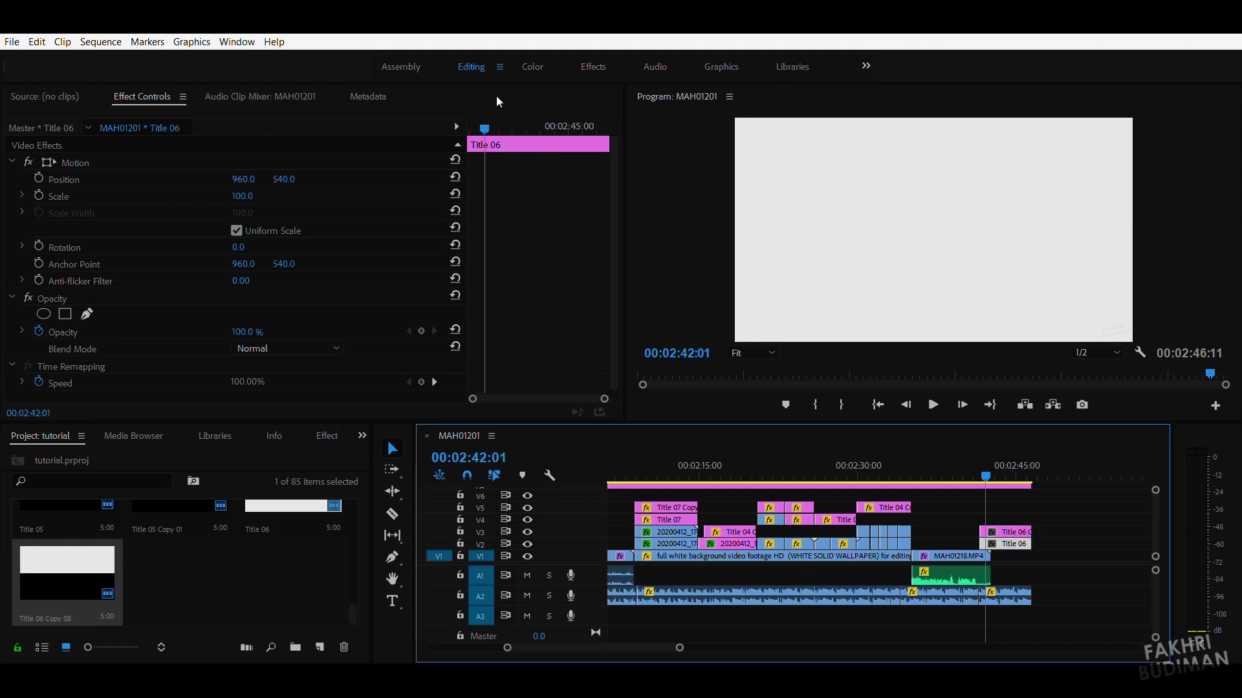
{"action": "left_click_drag", "start_coordinate": [484, 176], "coordinate": [475, 176]}
{"action": "left_click", "coordinate": [545, 120]}
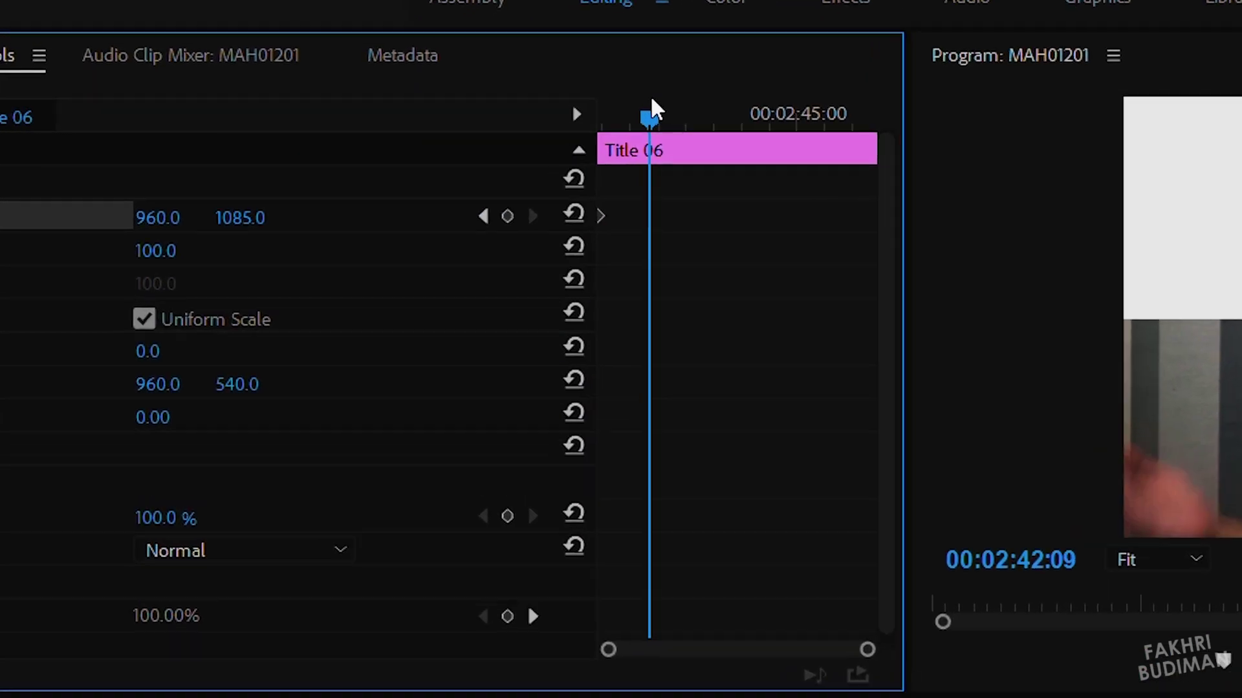
{"action": "left_click", "coordinate": [271, 191]}
{"action": "type", "text": "540"}
{"action": "key", "text": "Return"}
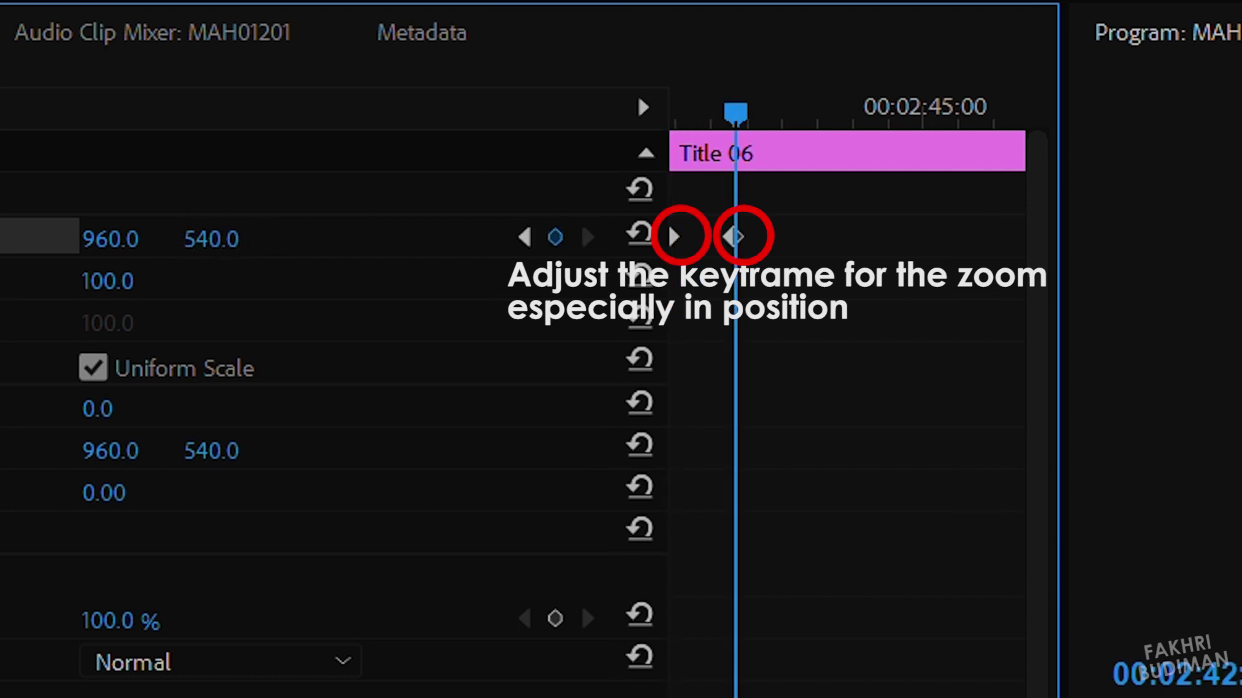
Start Title 06 Copy 08 above the frame with a Position Y keyframe of -20.
{"action": "key", "text": "Up"}
{"action": "left_click", "coordinate": [210, 238]}
{"action": "type", "text": "-20"}
{"action": "key", "text": "Return"}
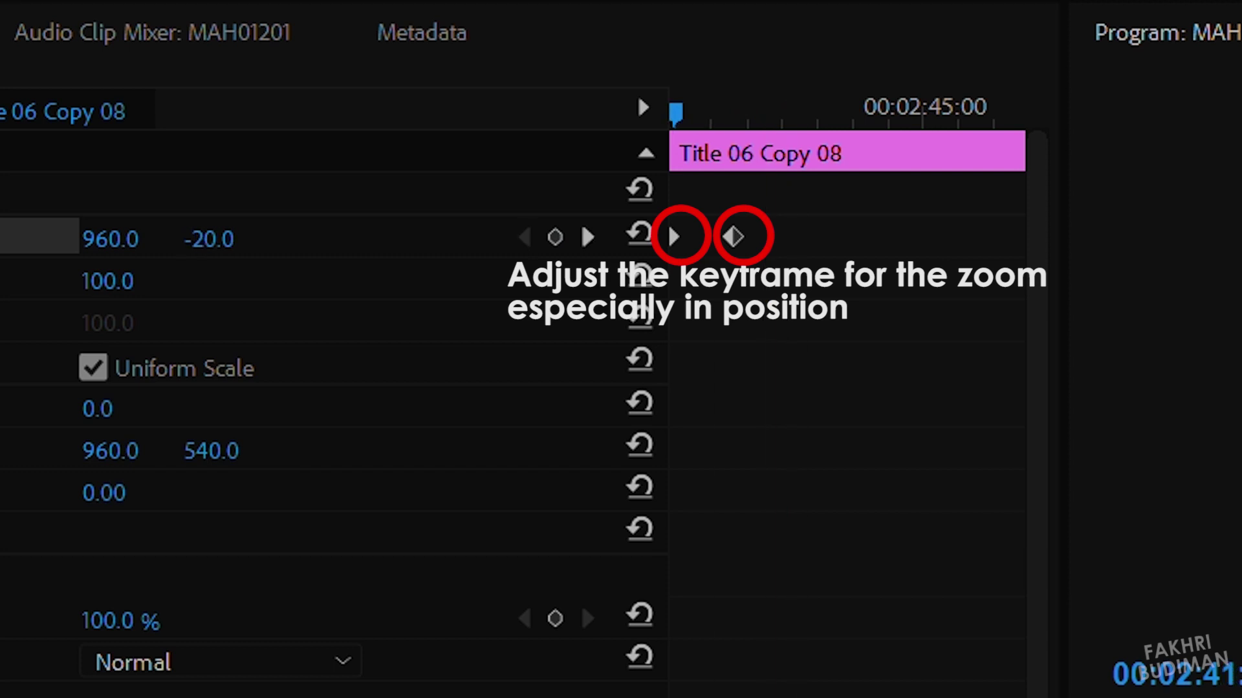
{"action": "left_click", "coordinate": [733, 236]}
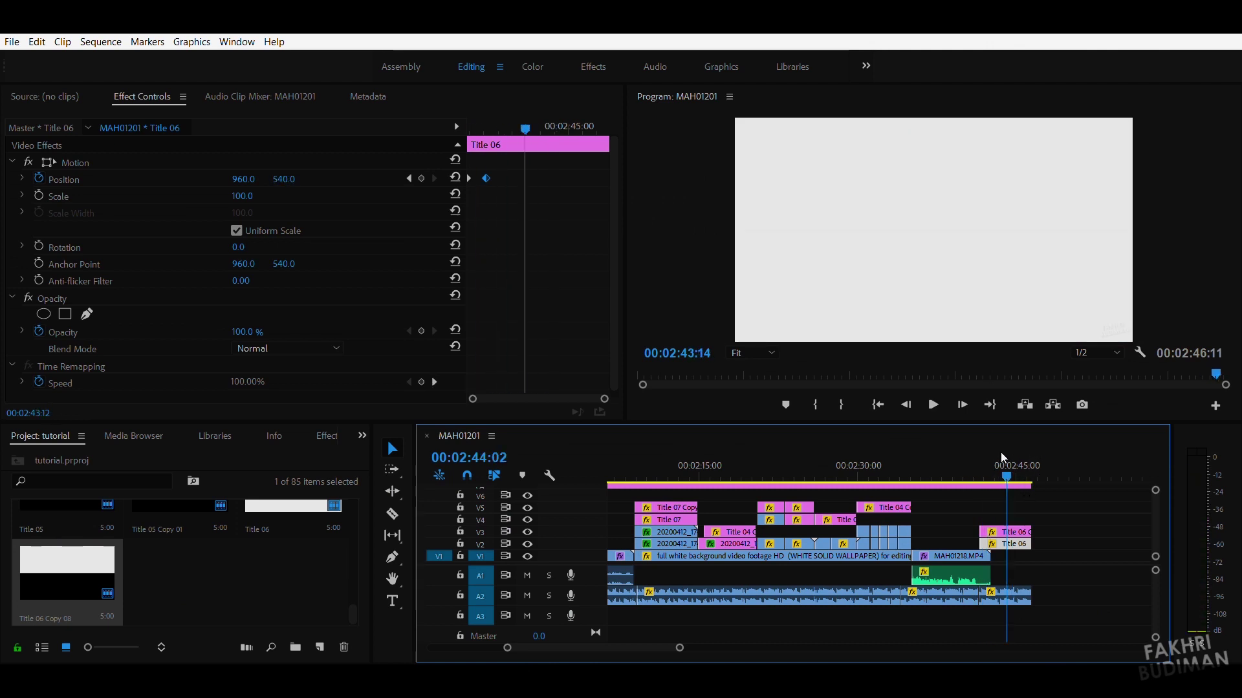
Play back the ending from about 02:42:18 to check the end titles.
{"action": "left_click", "coordinate": [992, 467]}
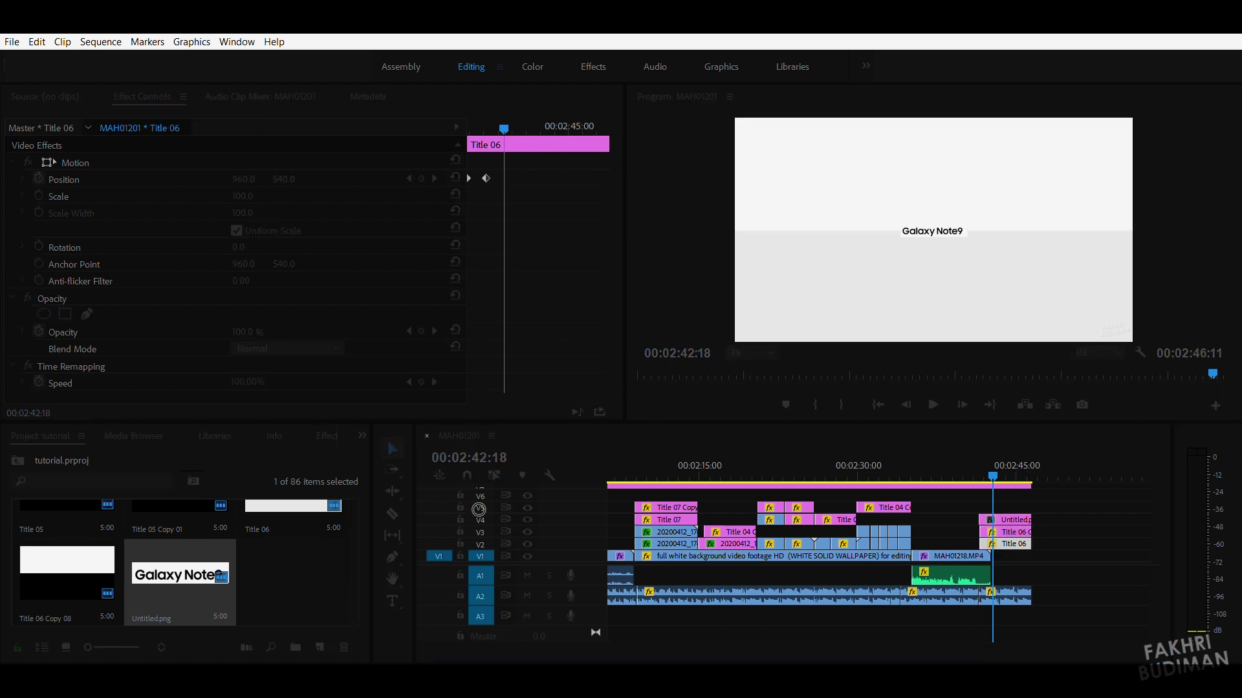
{"action": "left_click_drag", "start_coordinate": [987, 467], "coordinate": [990, 467]}
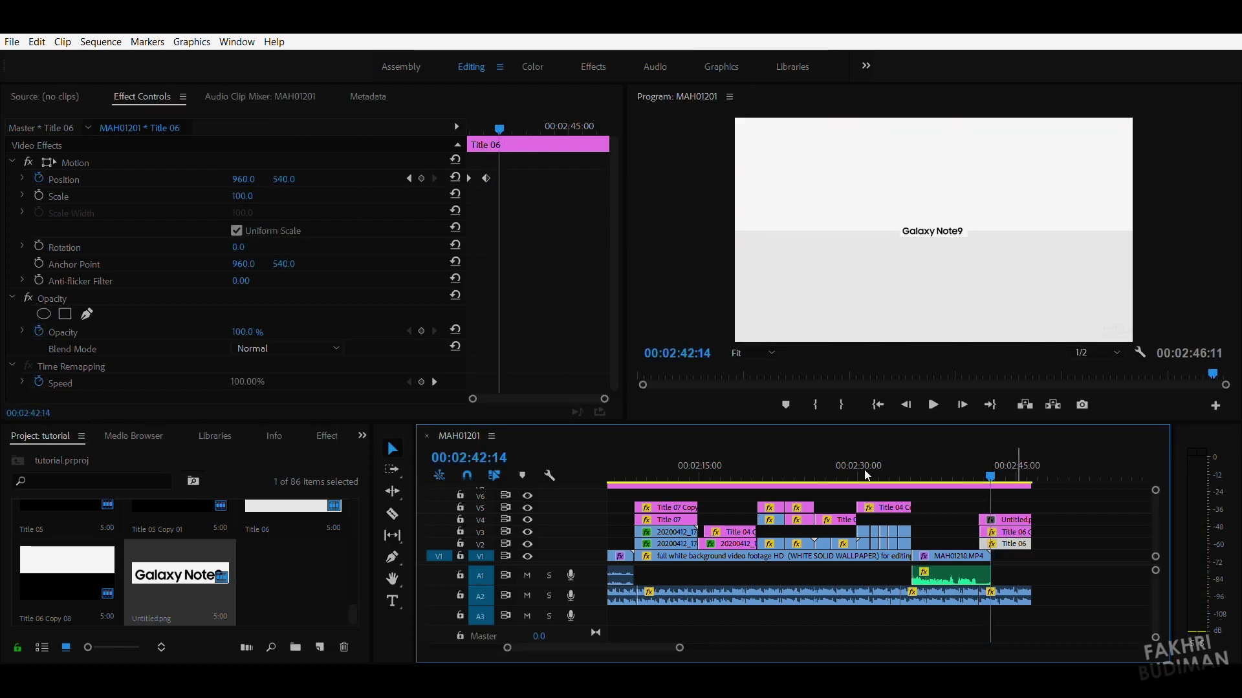
{"action": "key", "text": "space"}
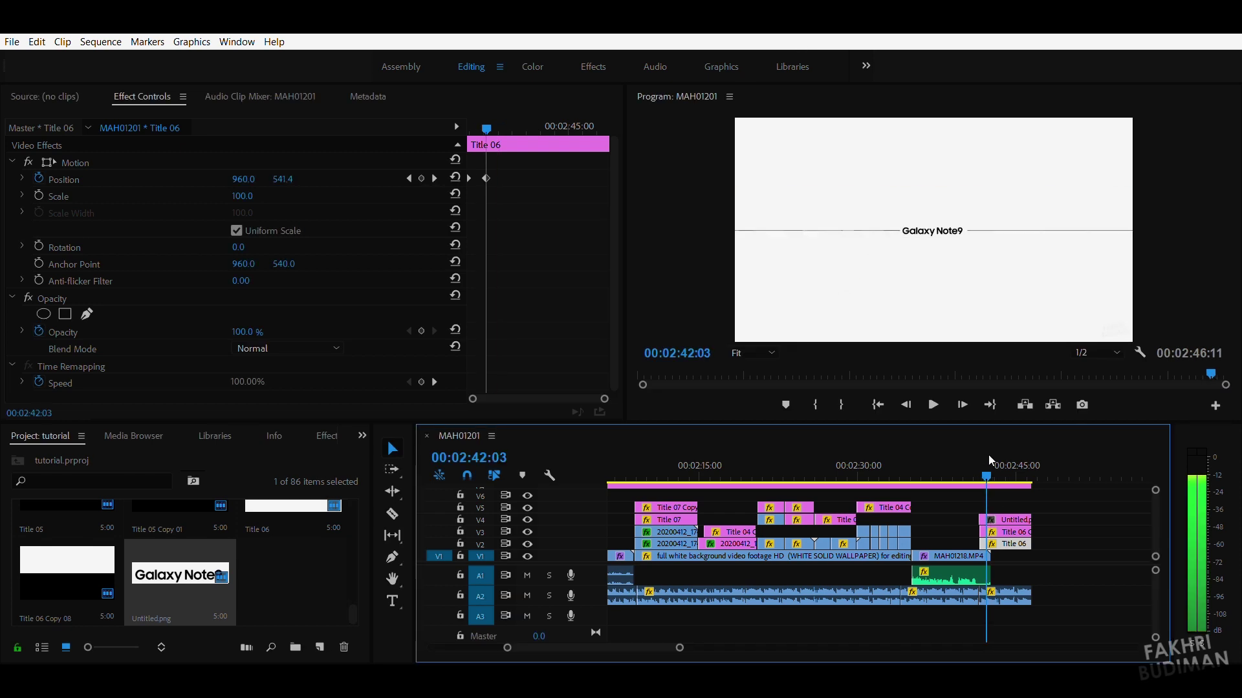
{"action": "left_click", "coordinate": [1006, 520]}
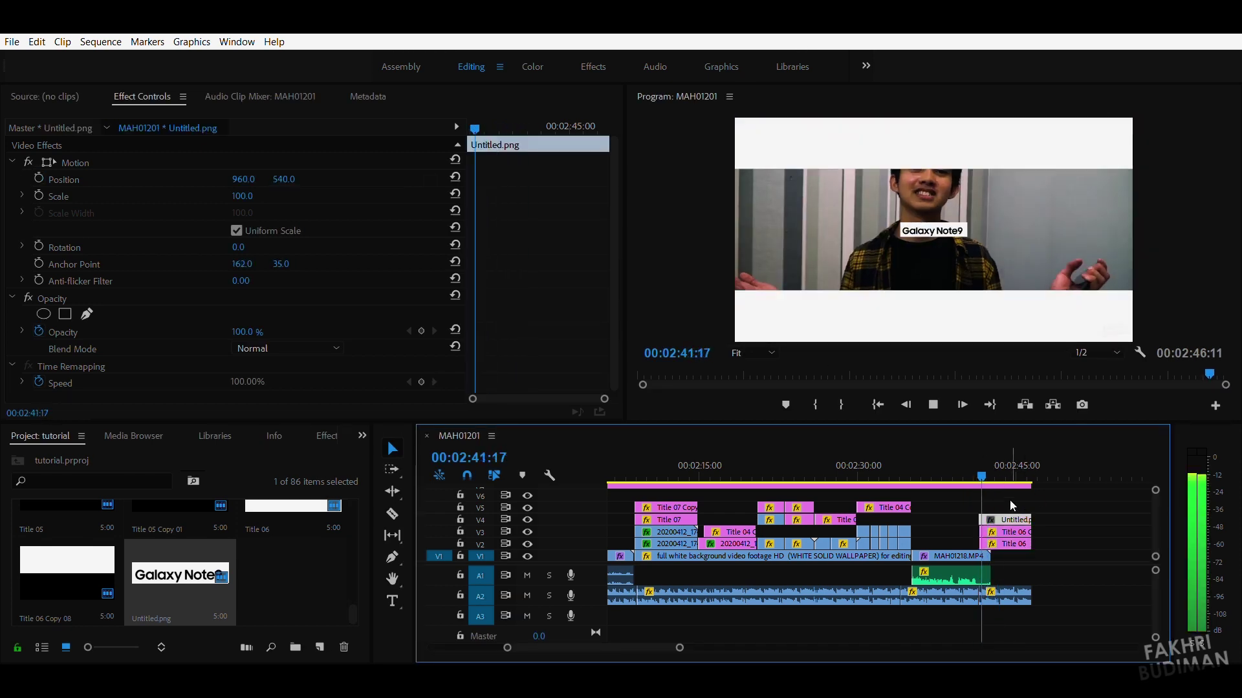
Nudge the Galaxy Note9 image later and keyframe its Scale up to 210 at 02:45:06.
{"action": "left_click_drag", "start_coordinate": [1006, 520], "coordinate": [1022, 520]}
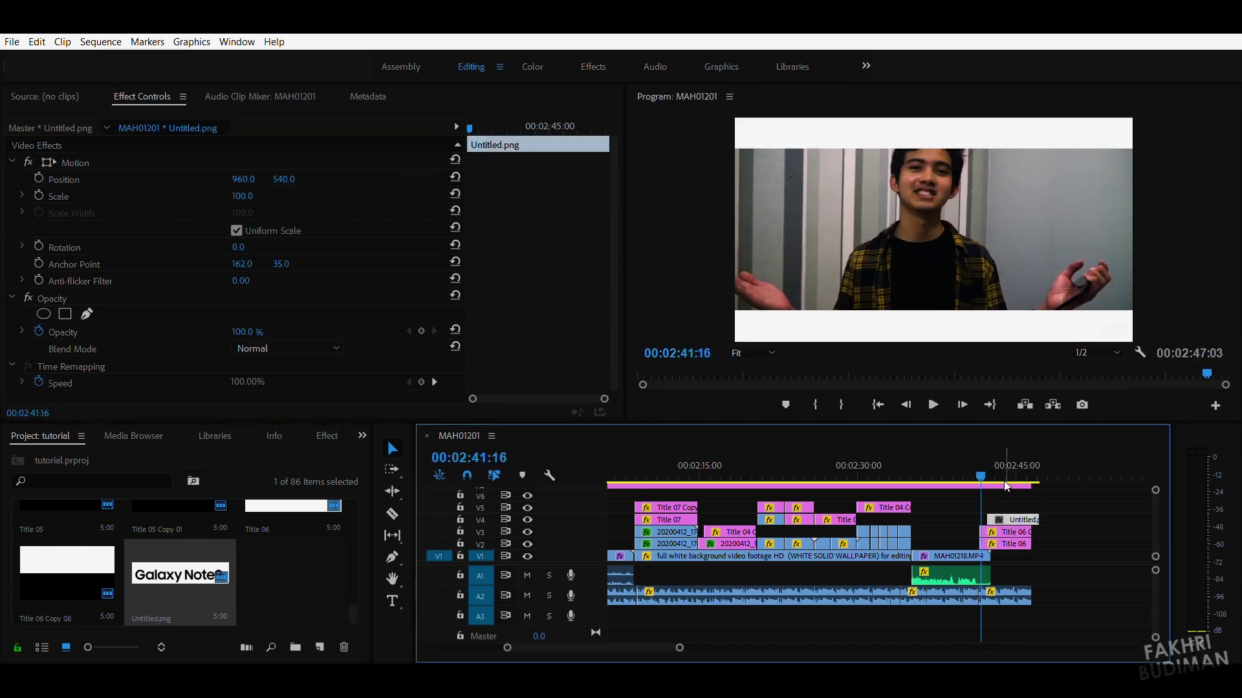
{"action": "left_click_drag", "start_coordinate": [468, 127], "coordinate": [556, 127]}
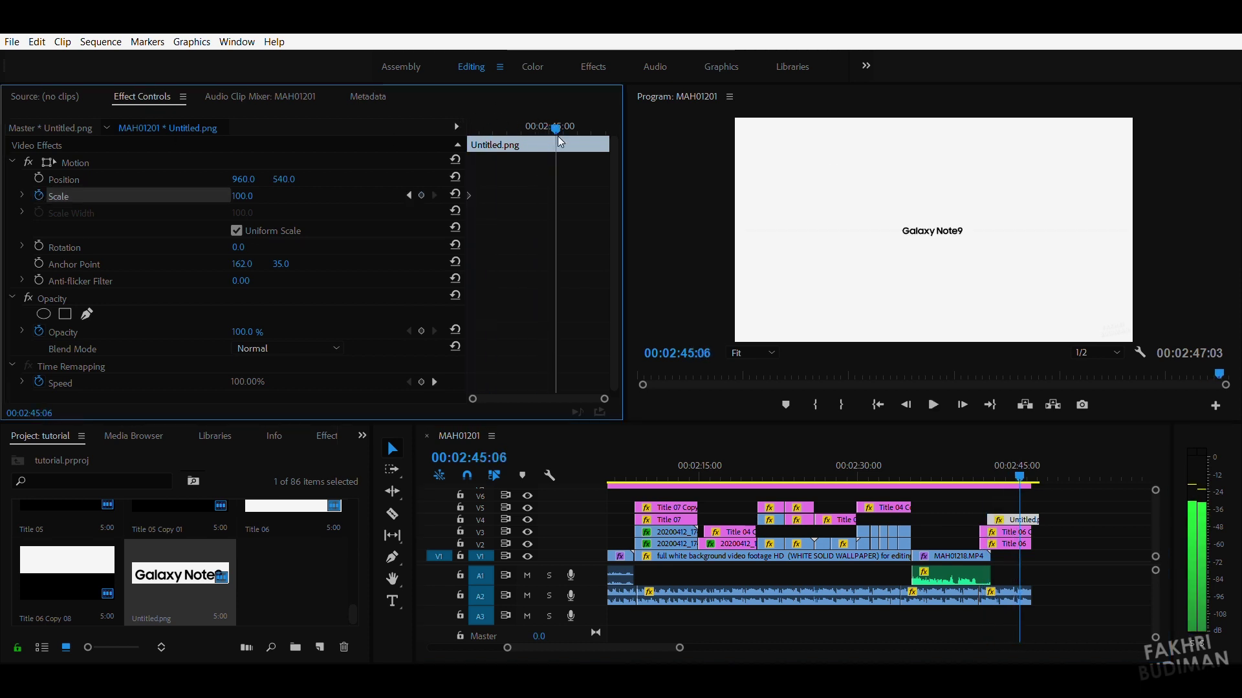
{"action": "left_click_drag", "start_coordinate": [242, 195], "coordinate": [308, 189]}
{"action": "left_click_drag", "start_coordinate": [557, 259], "coordinate": [589, 262]}
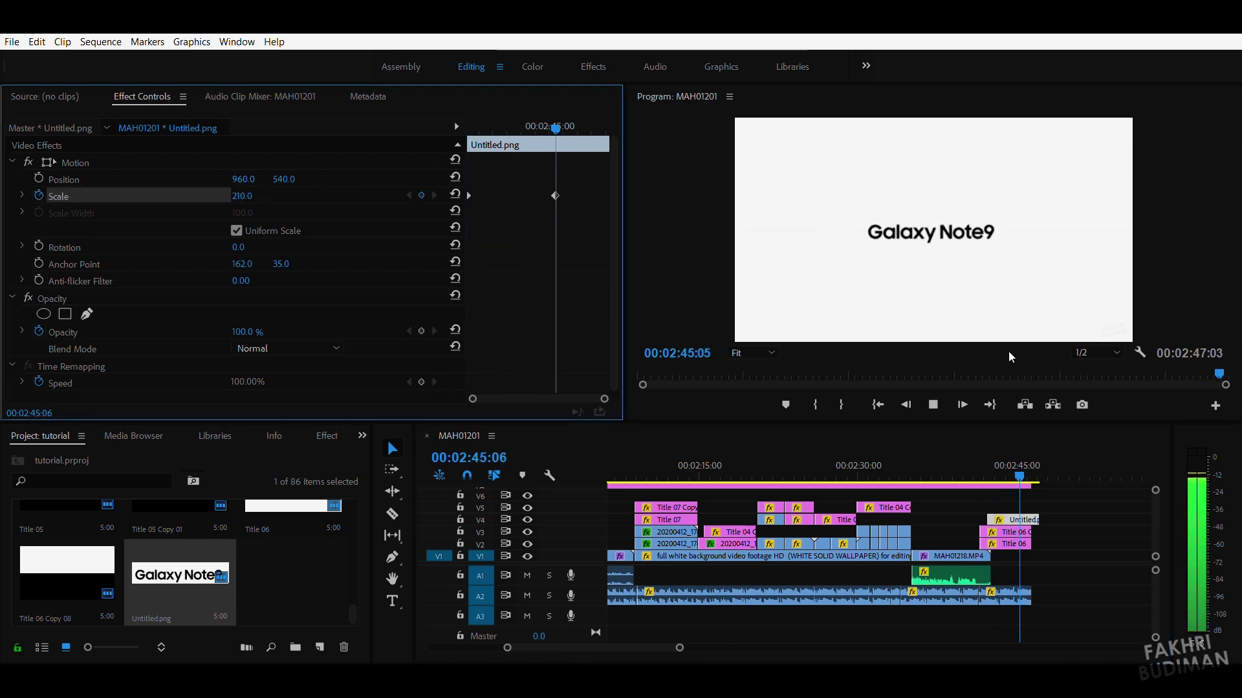
{"action": "left_click", "coordinate": [1004, 465]}
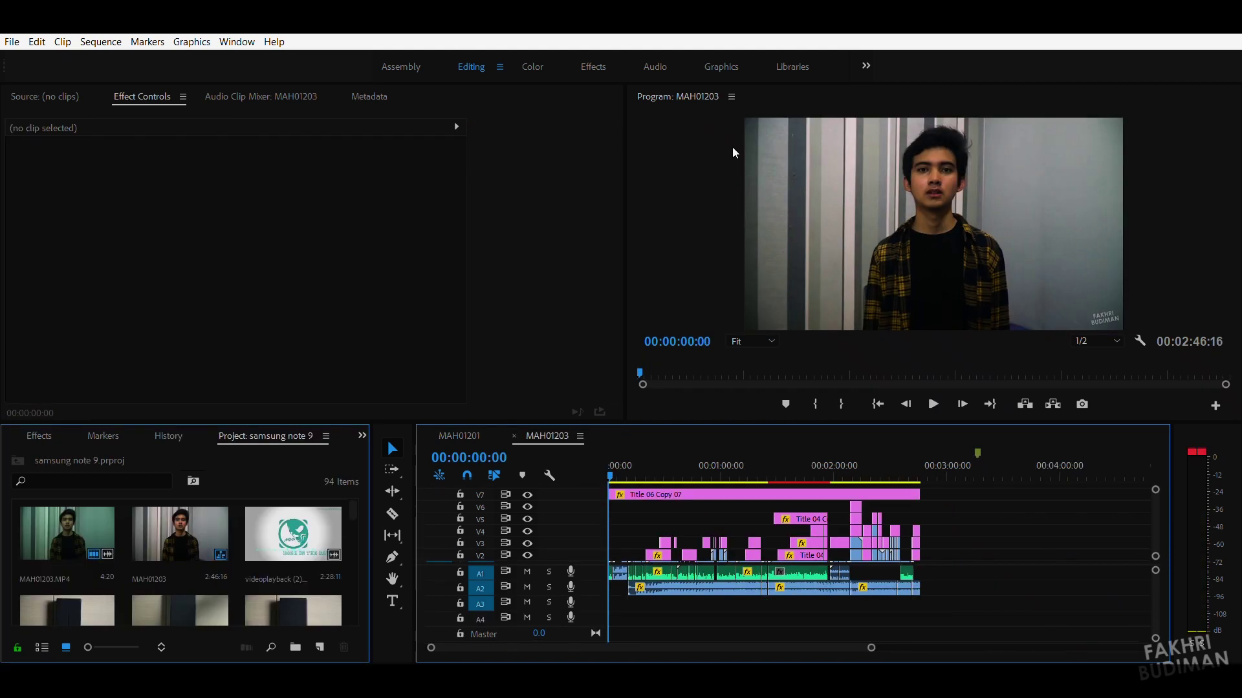
{"action": "key", "text": "space"}
{"action": "key", "text": "space"}
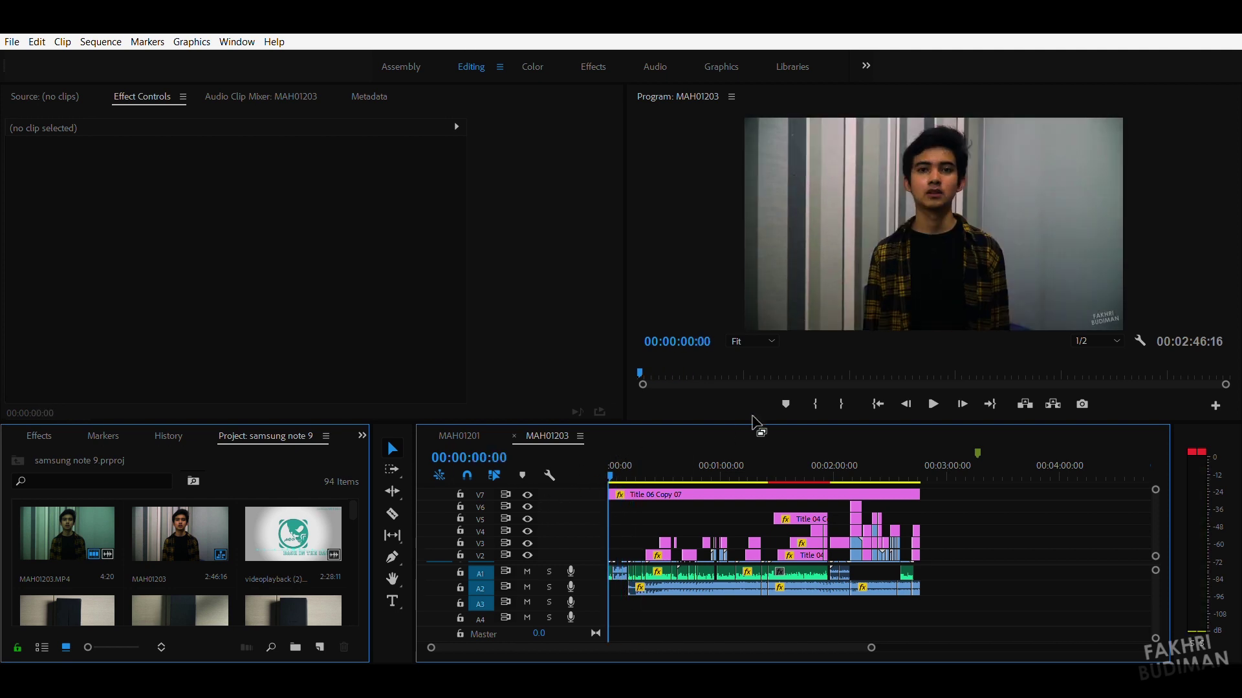